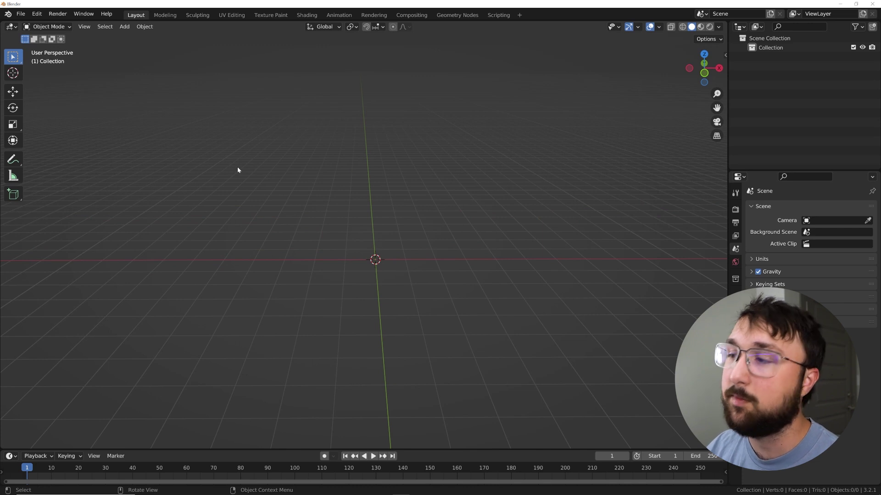
Append all objects from car-design-astreo-type3.blend's Object folder into the scene
click(37, 15)
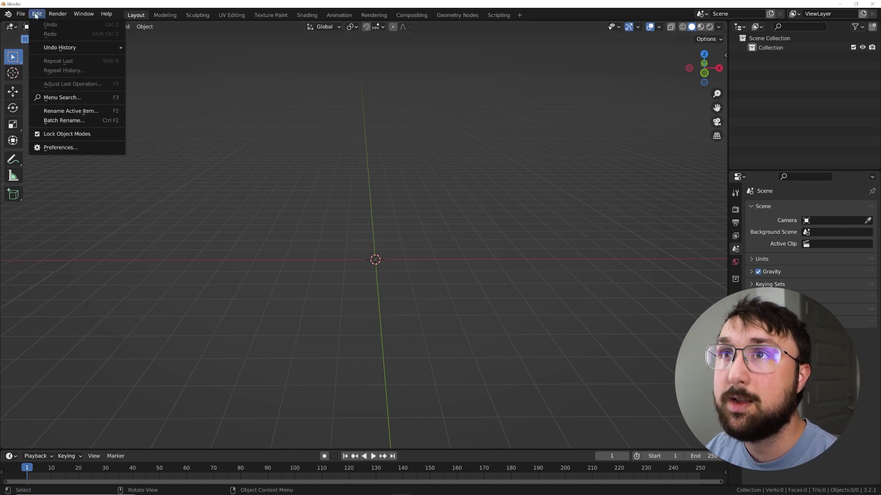
mouse_move(21, 14)
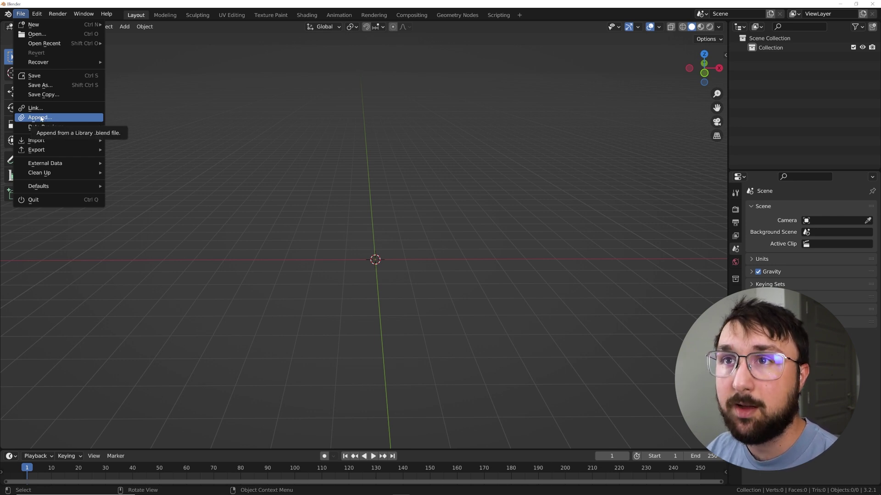
click(41, 118)
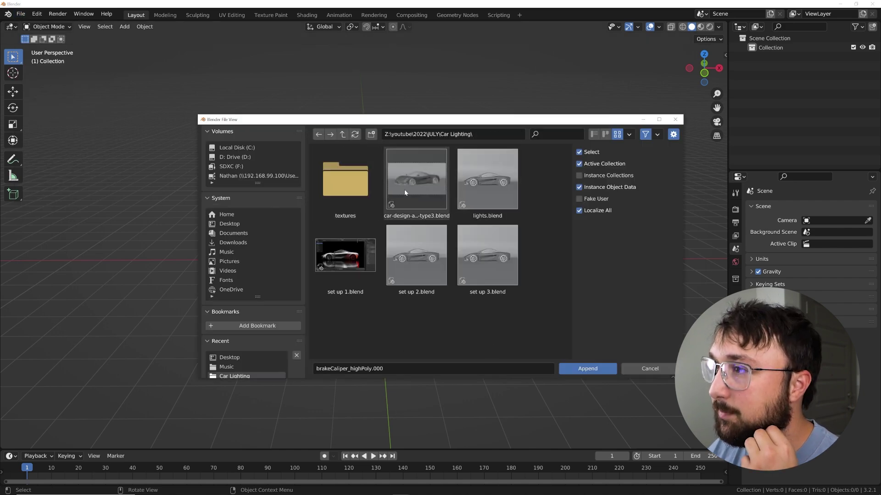
double_click(425, 193)
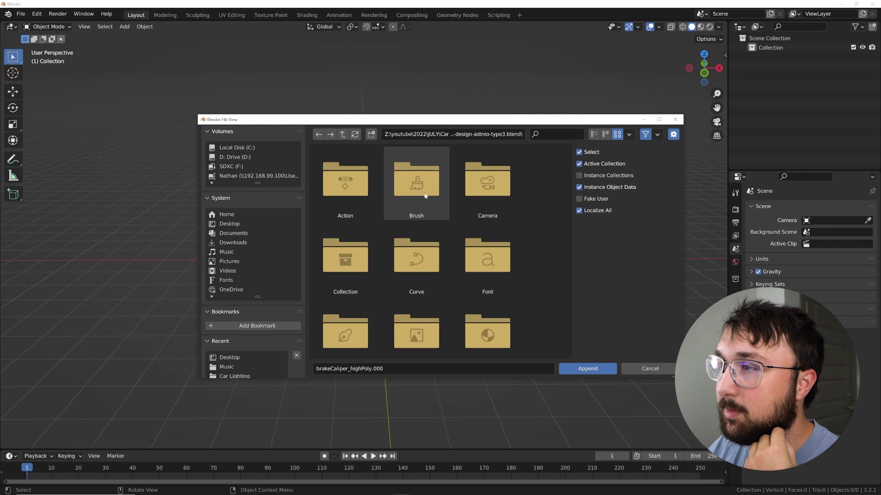
scroll(449, 276, down, 3)
scroll(405, 289, down, 3)
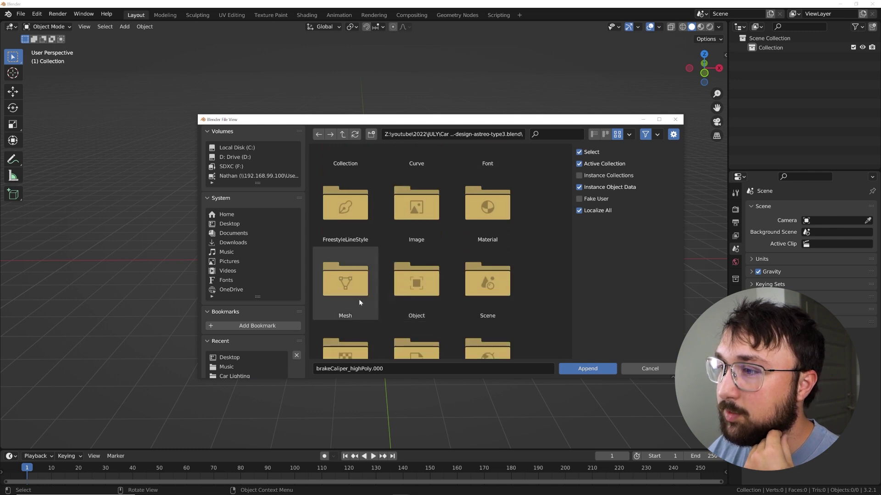
double_click(416, 273)
click(416, 257)
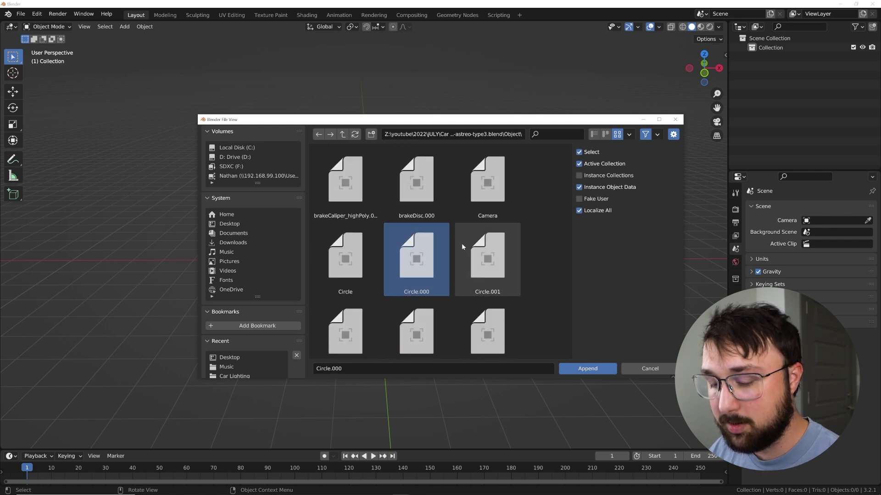
key(a)
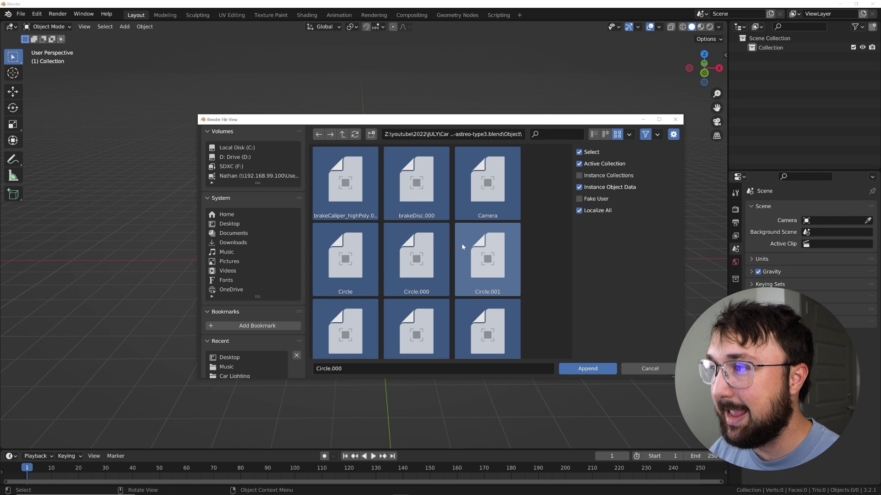
click(590, 370)
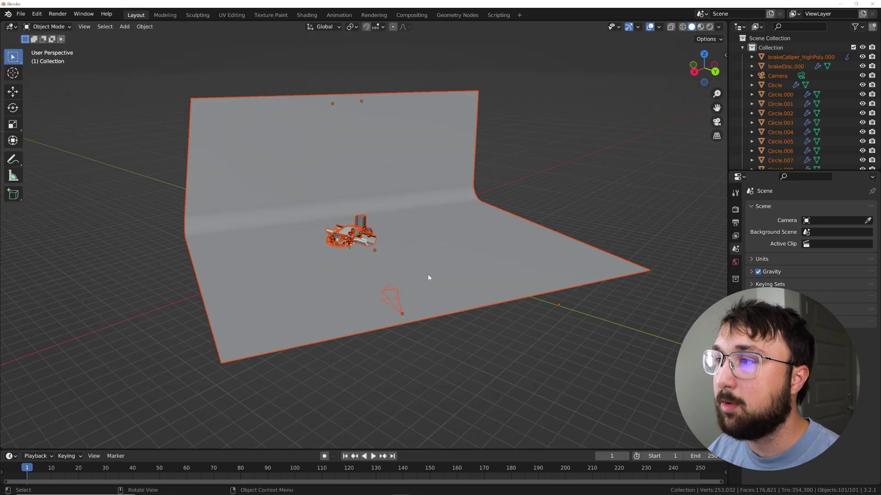
Delete the backdrop, camera, door panel, tall block and rear panel Cube.035
scroll(428, 277, up, 2)
click(413, 342)
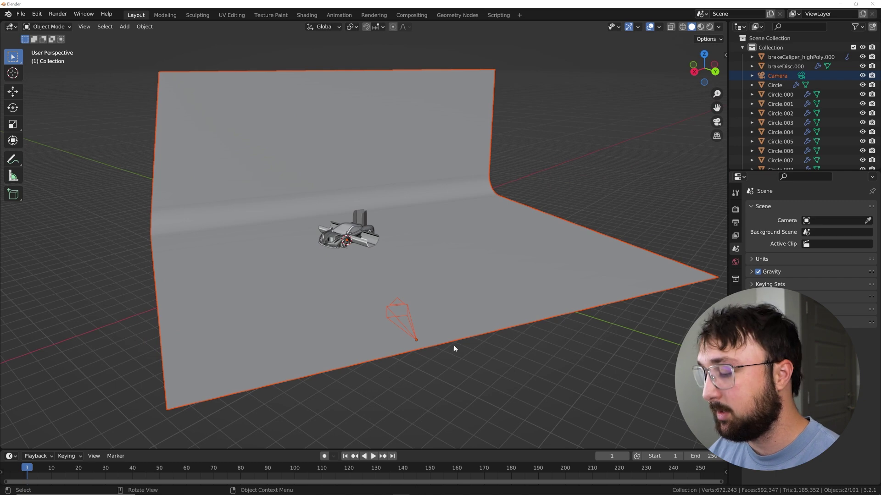
key(Delete)
scroll(417, 304, up, 8)
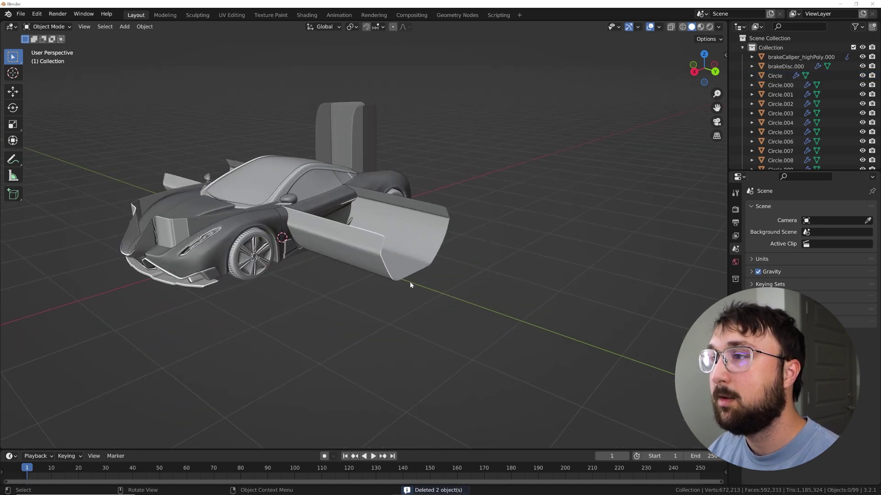
click(409, 282)
key(Delete)
click(354, 140)
key(Delete)
middle_drag(582, 224, 500, 241)
click(257, 207)
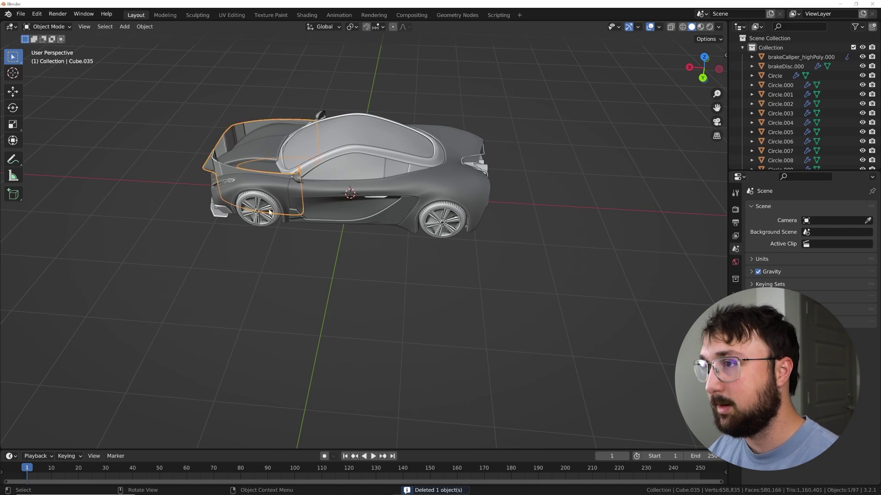
key(Delete)
Add a plane under the car, scale it by 8 and apply its scale
middle_drag(435, 241, 394, 301)
key(shift+a)
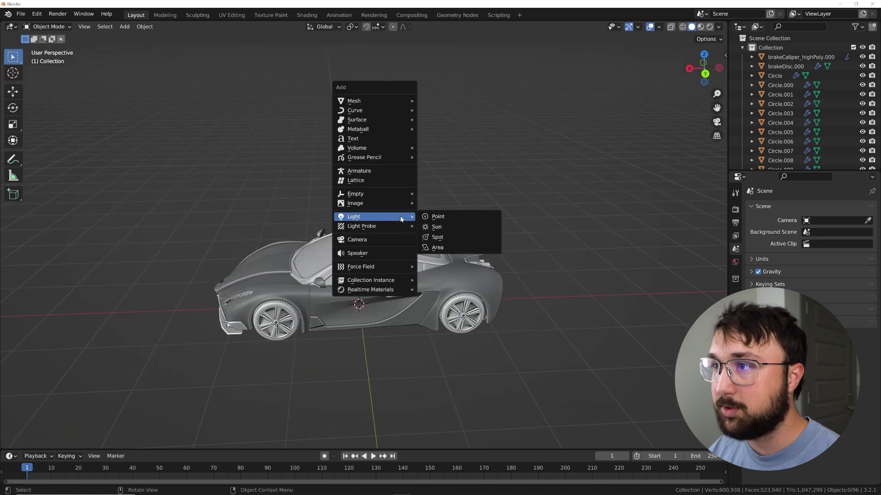
mouse_move(367, 100)
click(439, 101)
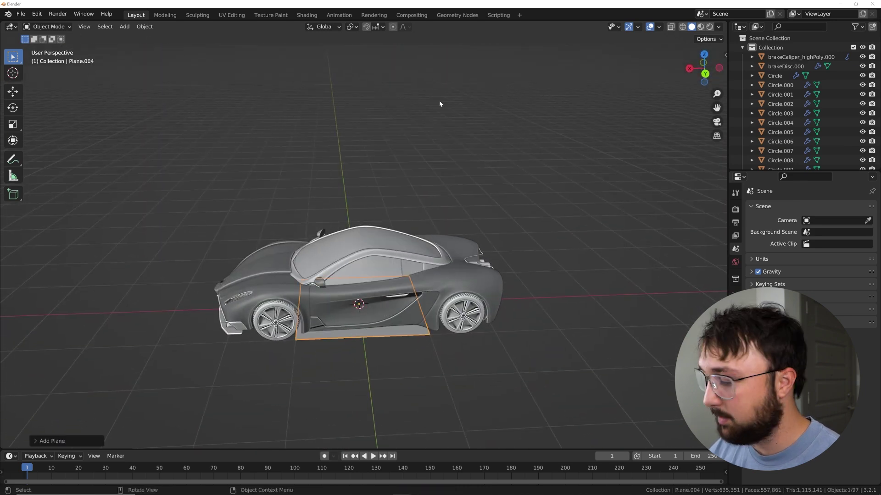
text(s8)
key(Return)
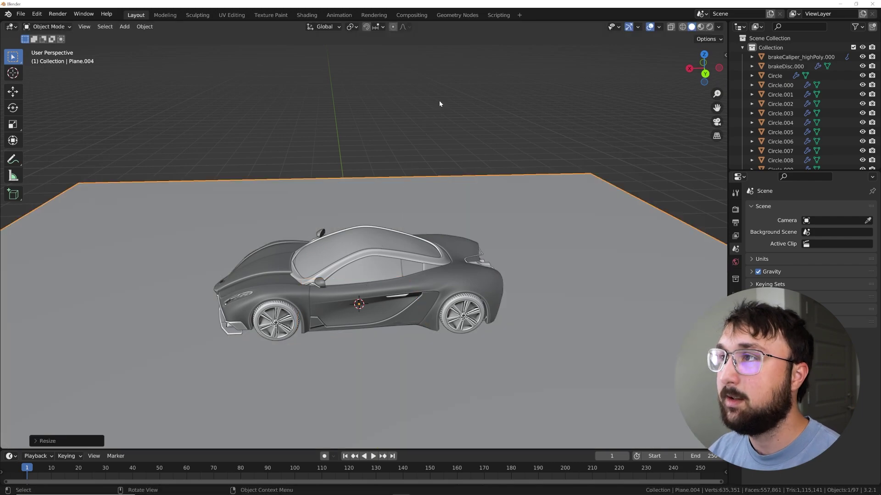
key(ctrl+a)
click(436, 101)
scroll(512, 211, down, 6)
middle_drag(511, 211, 400, 238)
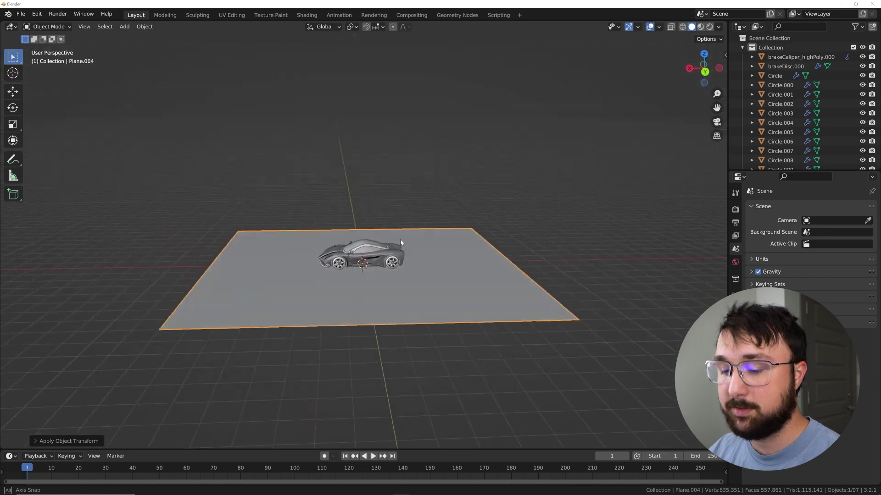
key(grave)
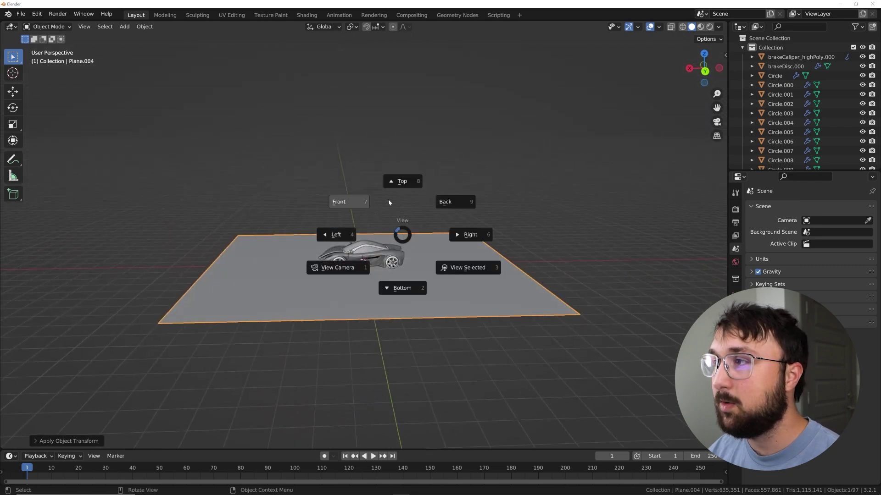
Add a camera at the 3D cursor from the back orthographic view
click(456, 203)
scroll(459, 231, up, 7)
scroll(448, 263, up, 4)
key(shift+a)
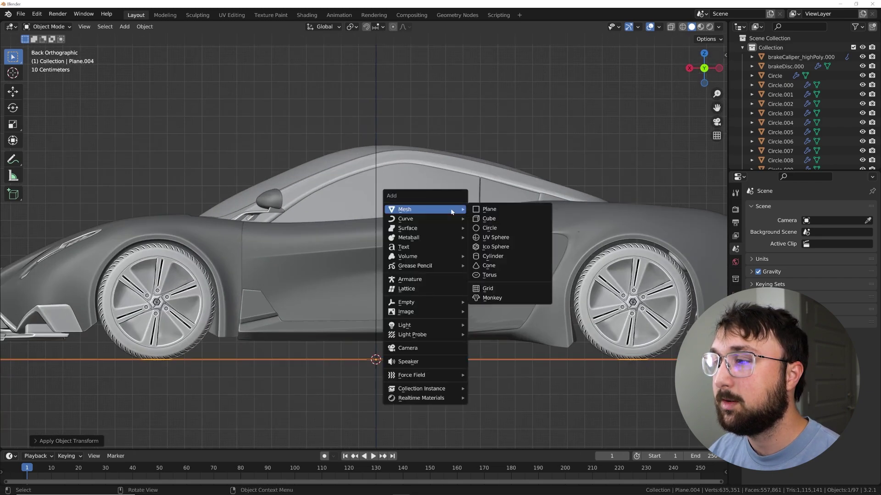
click(416, 350)
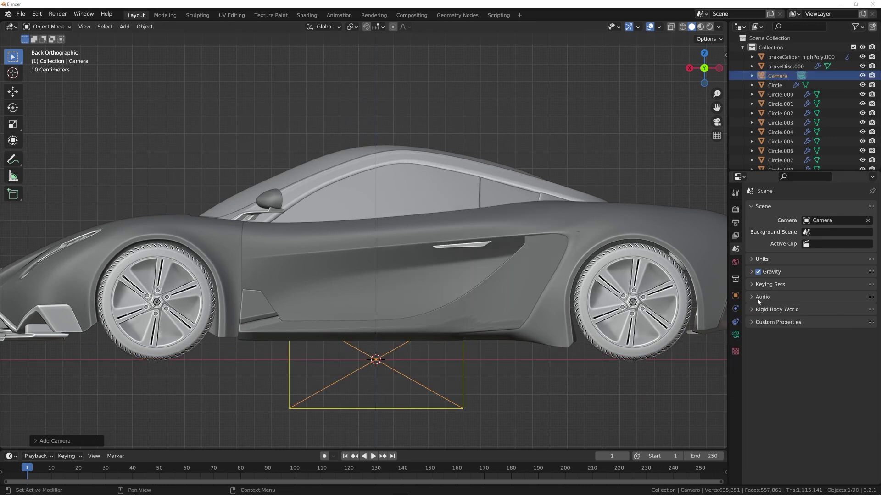
click(736, 335)
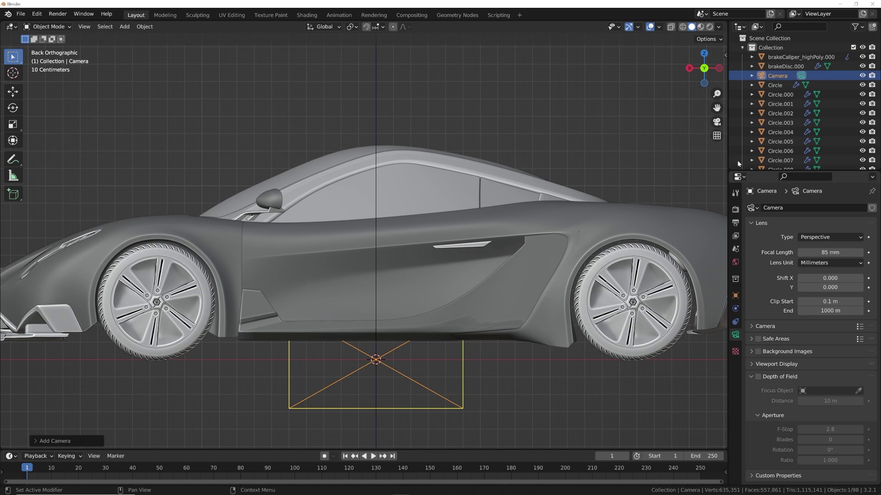
Raise the camera on Z, slide it along Y, and look through it
middle_drag(410, 247, 48, 127)
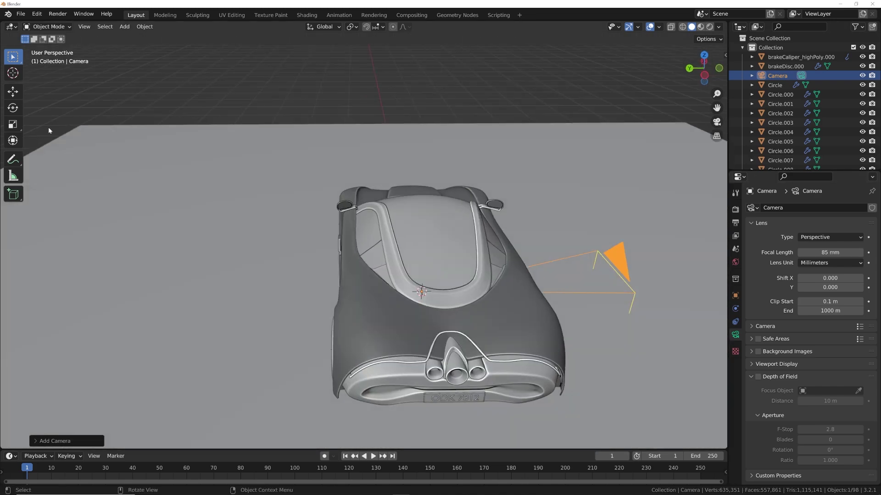
mouse_move(458, 197)
middle_down()
mouse_move(477, 227)
mouse_move(458, 206)
middle_up()
key(g)
key(z)
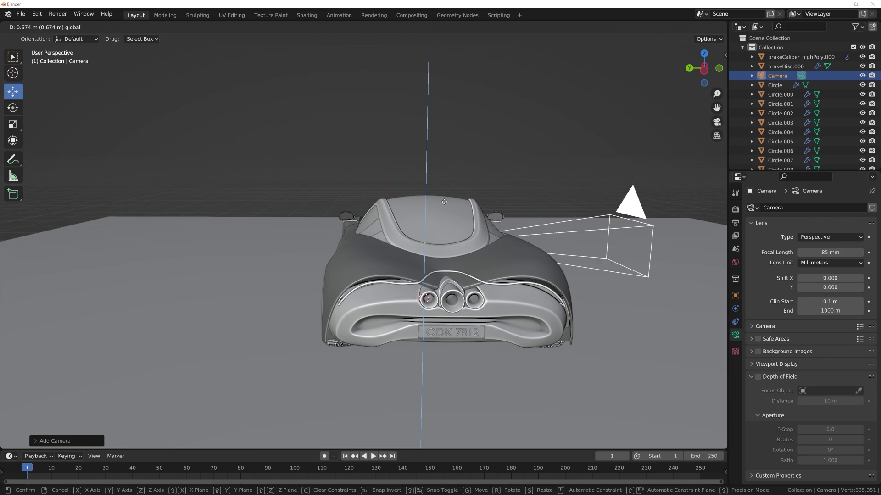
click(458, 165)
scroll(473, 225, down, 5)
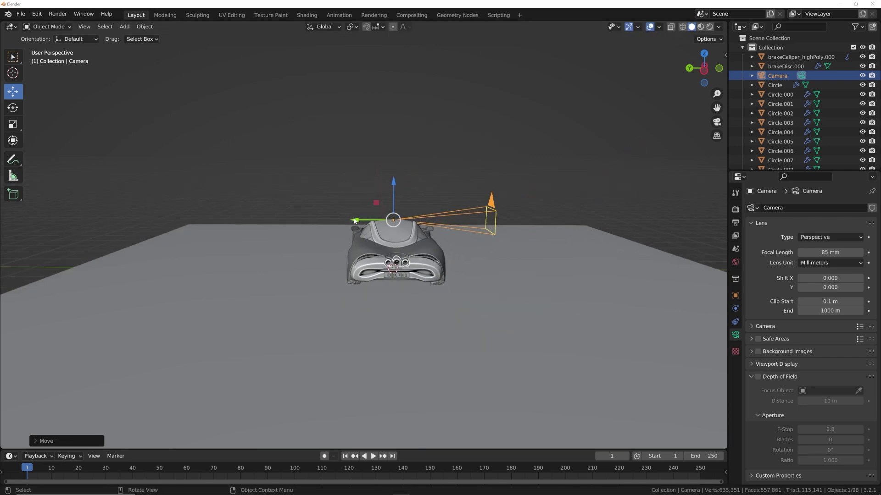
drag(355, 222, 42, 221)
key(KP_0)
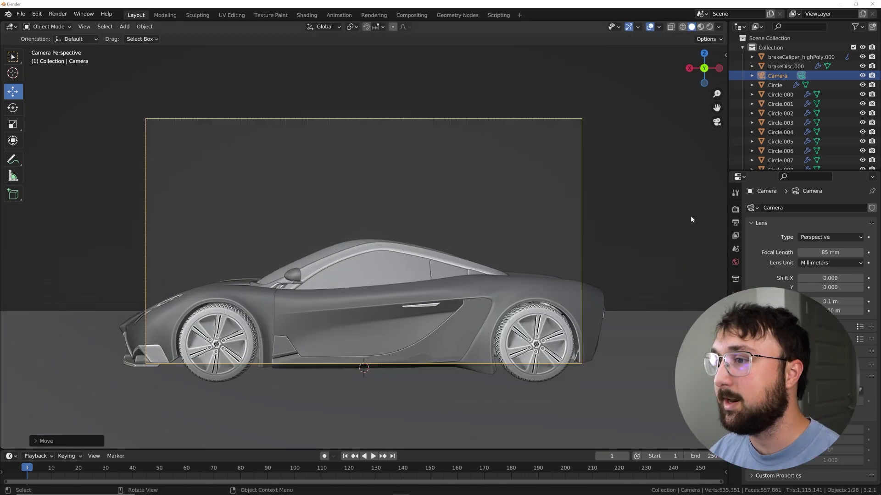
Dolly the camera along its local Z and tilt it to Rotation X 88.1°
key(g)
key(z)
key(z)
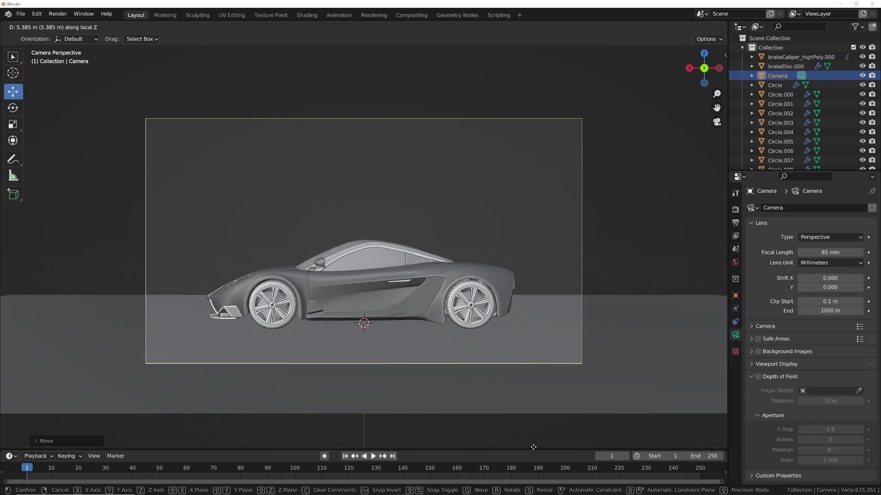
click(533, 435)
click(735, 295)
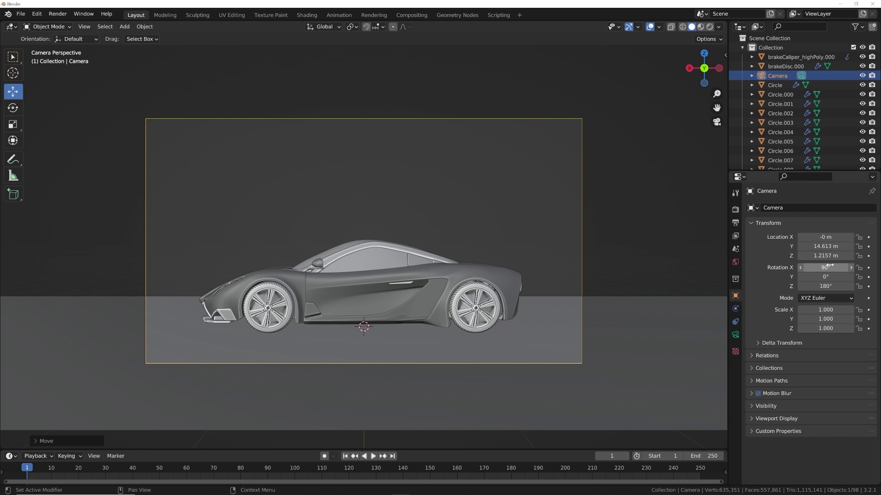
drag(830, 265, 821, 265)
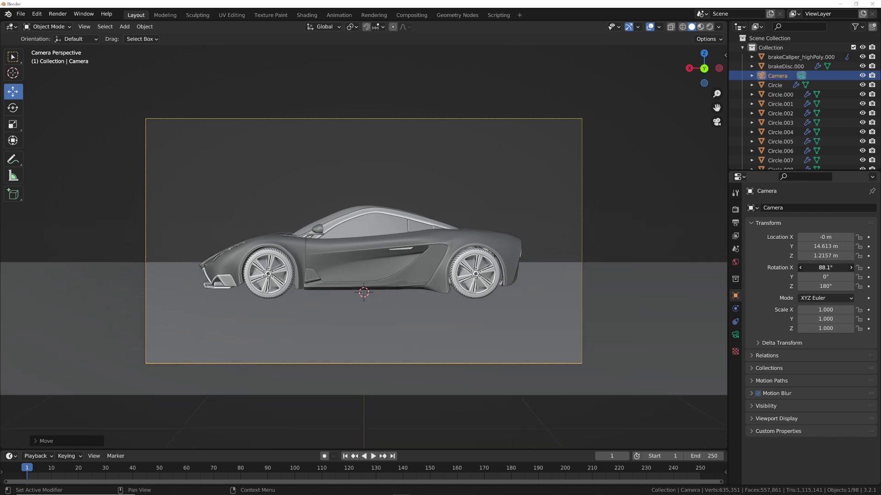
scroll(546, 311, up, 2)
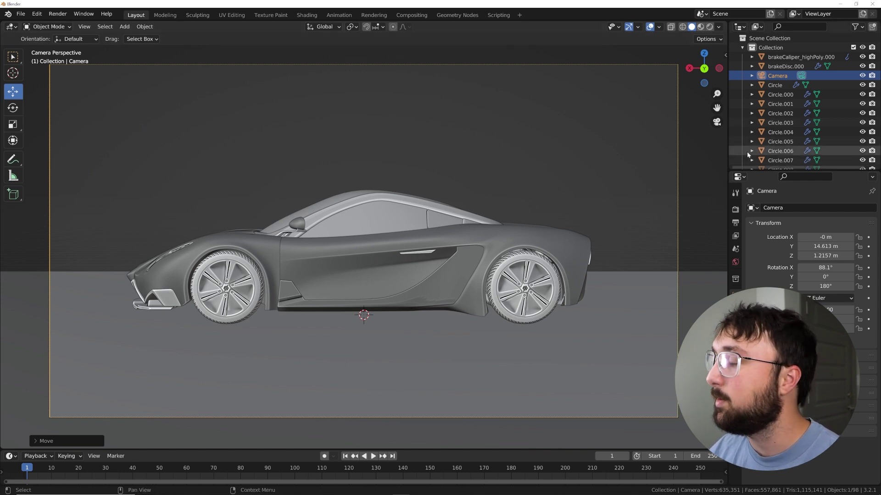
Switch the viewport to rendered shading with scene world lighting turned off
click(710, 27)
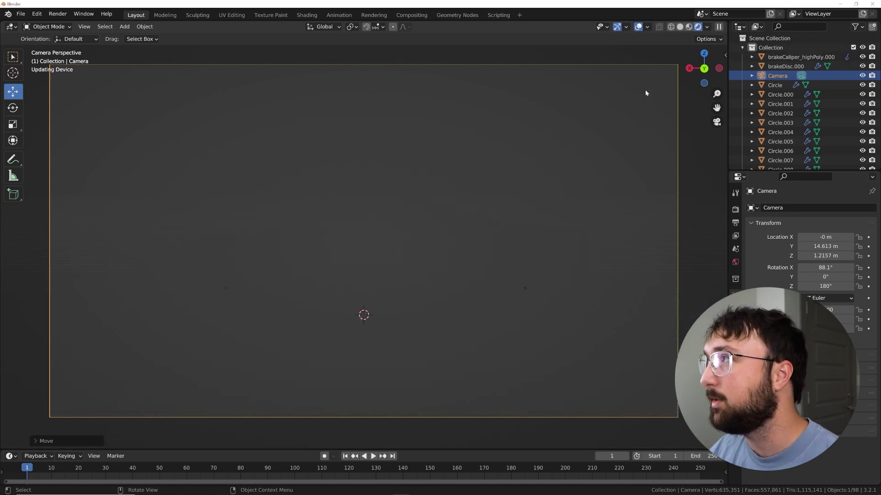
click(706, 27)
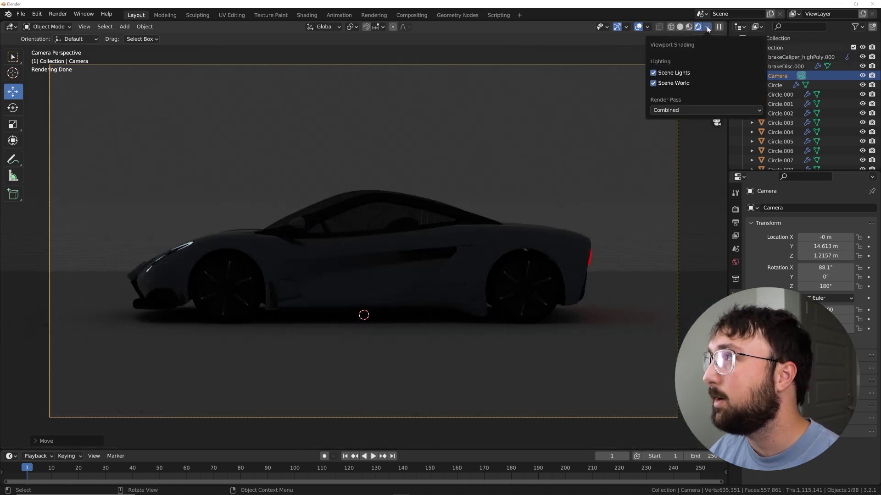
click(653, 83)
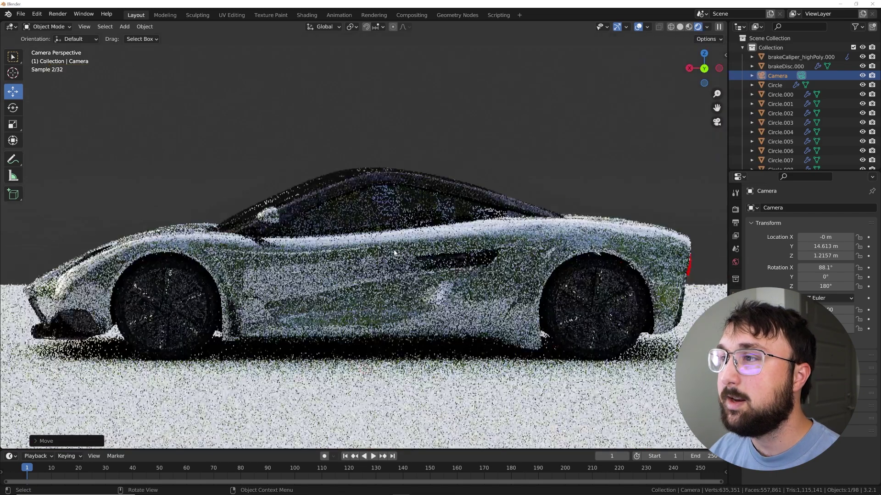
scroll(385, 195, up, 3)
Replace the side window's Material.038 with a new material: Roughness 0.048, Transmission 1.0
click(385, 198)
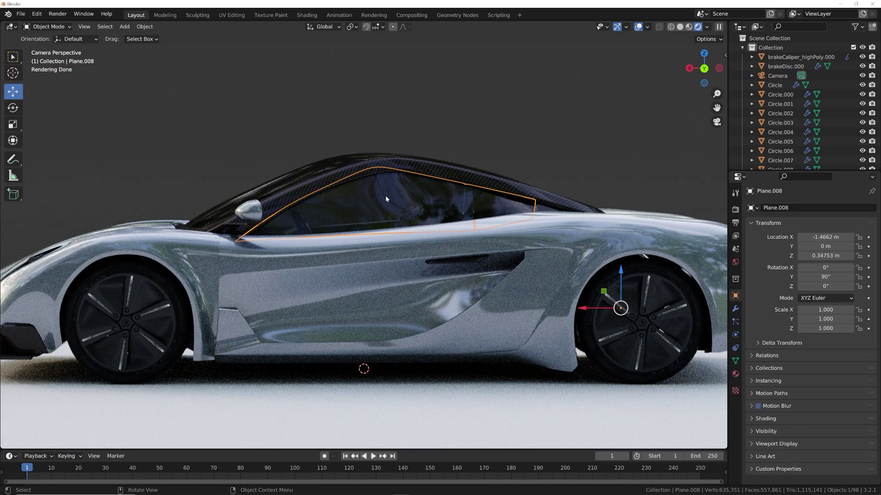
click(735, 375)
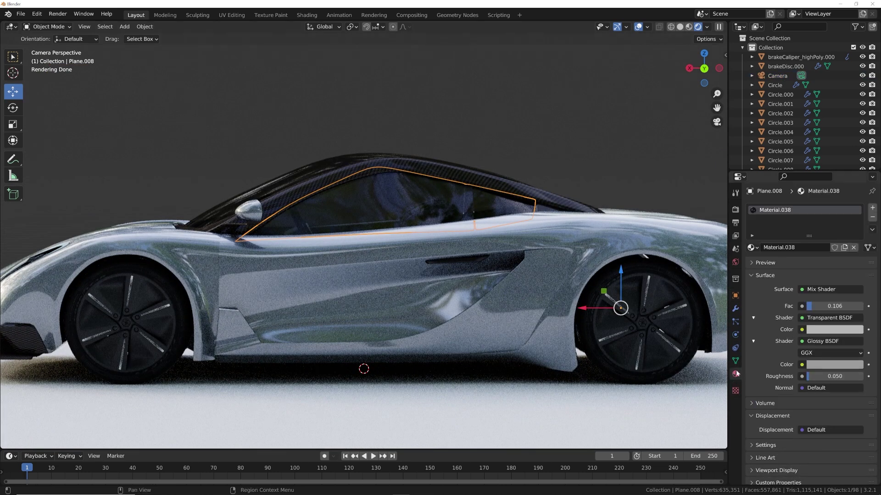
click(872, 219)
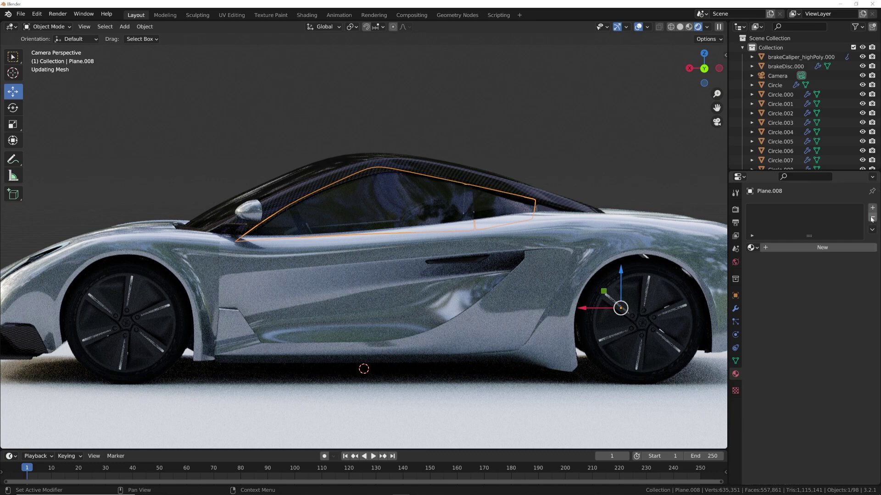
click(814, 248)
scroll(836, 342, down, 8)
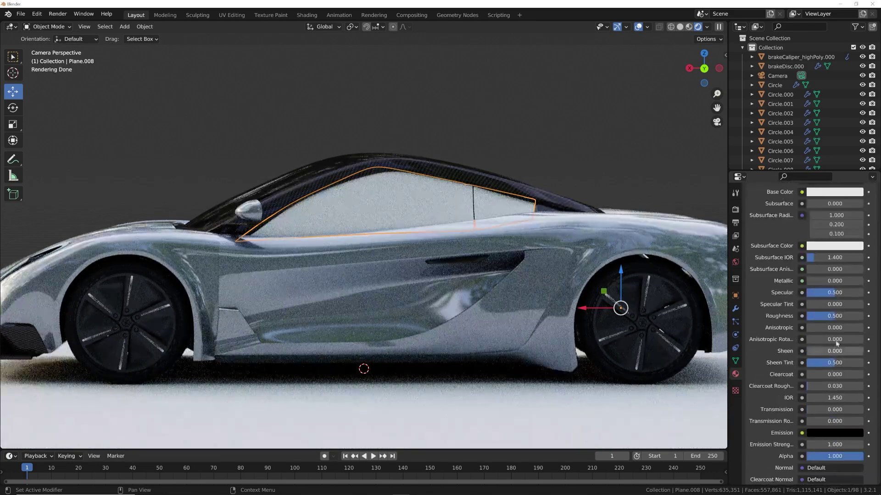
drag(835, 316, 814, 316)
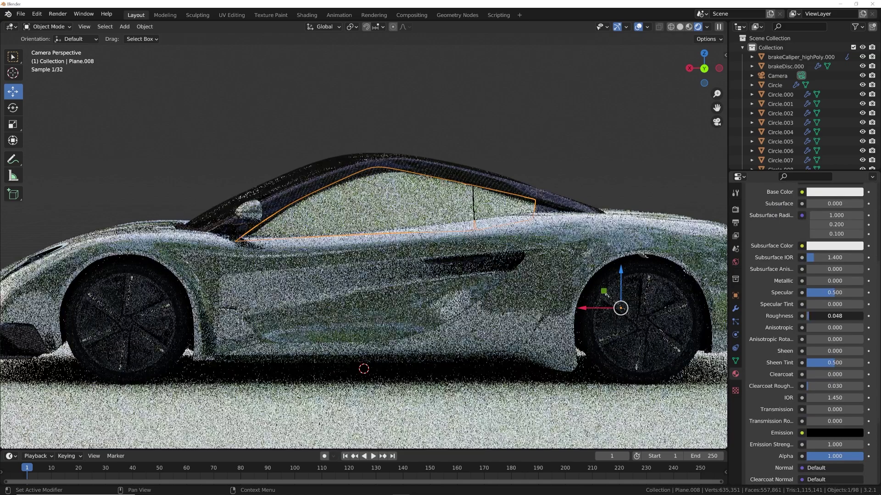
scroll(824, 368, down, 4)
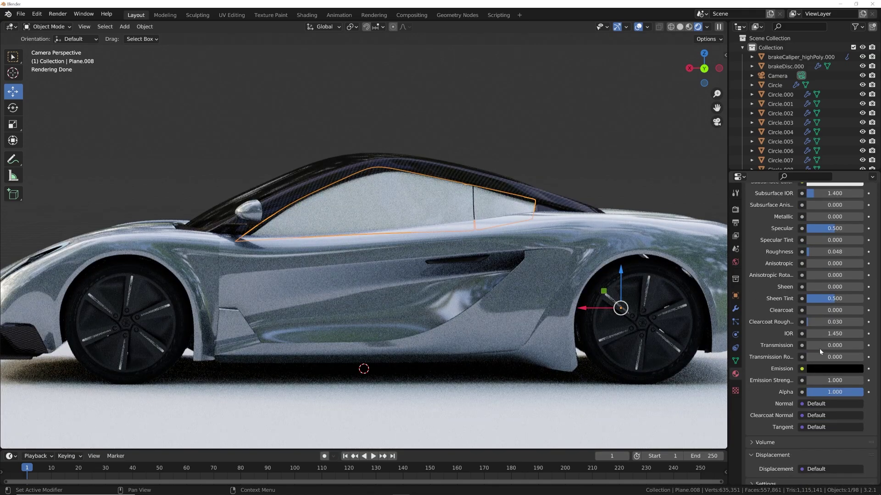
click(439, 116)
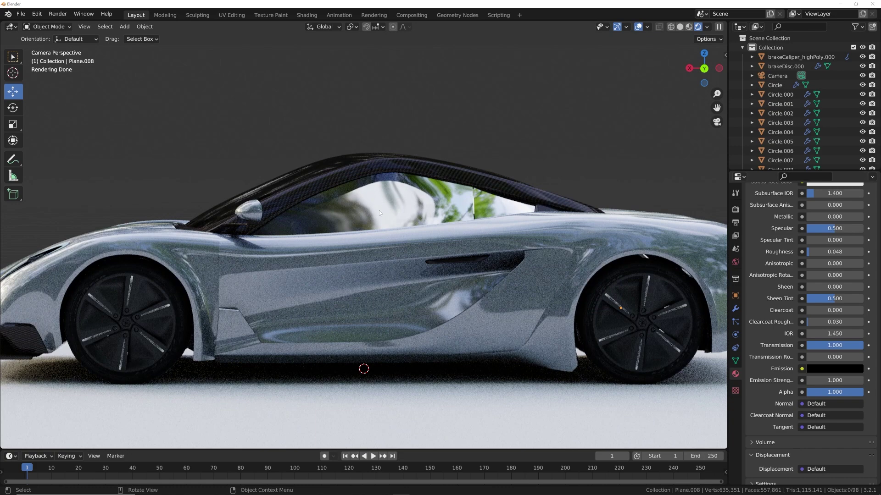
scroll(386, 266, down, 4)
Give the floor plane a new black material with Metallic 1.0 and Roughness 0.096
click(578, 365)
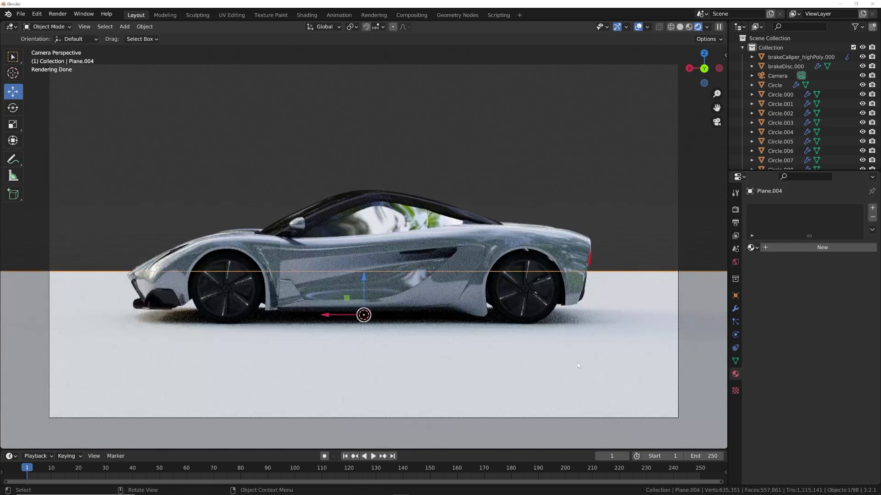
click(790, 247)
click(835, 329)
drag(857, 246, 856, 266)
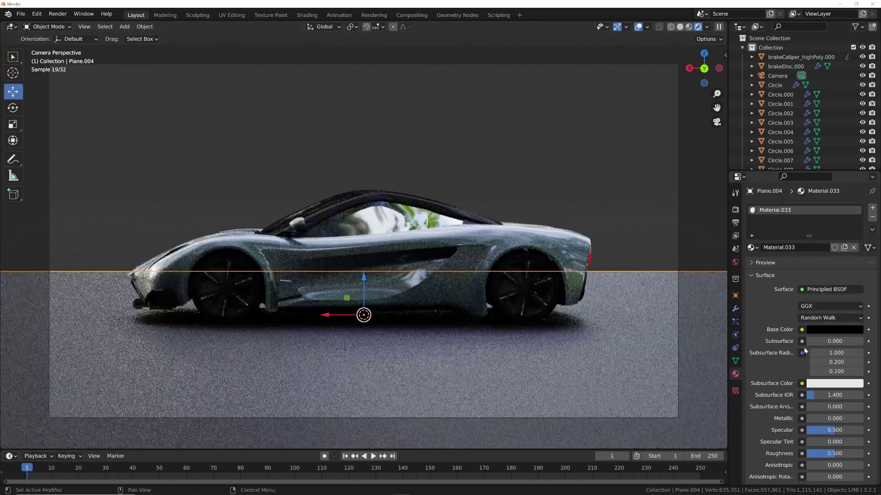
scroll(805, 352, down, 3)
drag(821, 354, 862, 354)
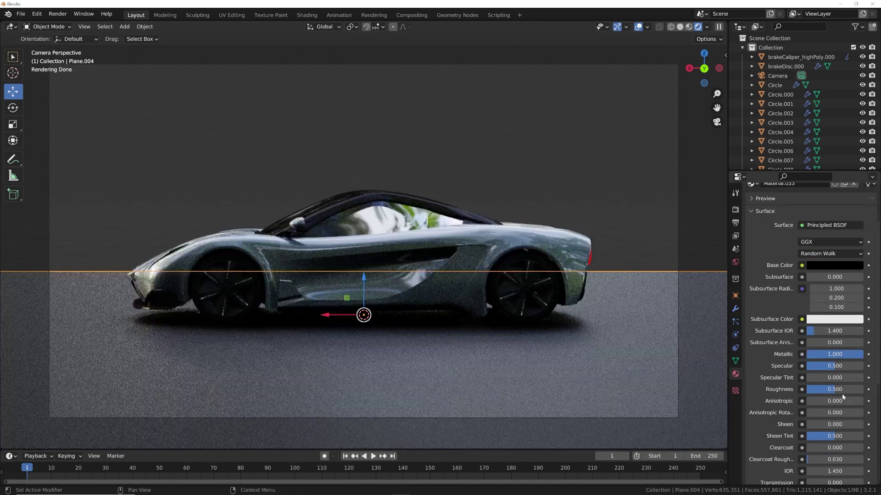
drag(842, 394, 818, 393)
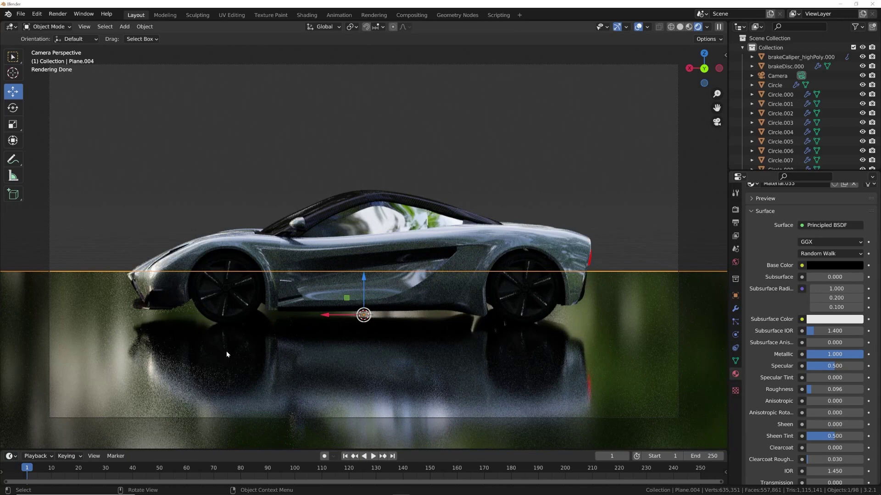
click(281, 158)
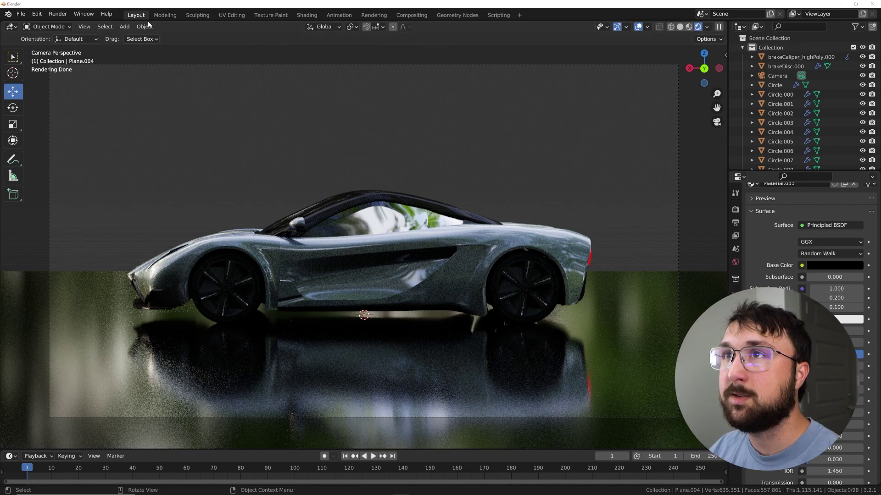
Enable scene world lighting and set the world background colour to black
click(706, 27)
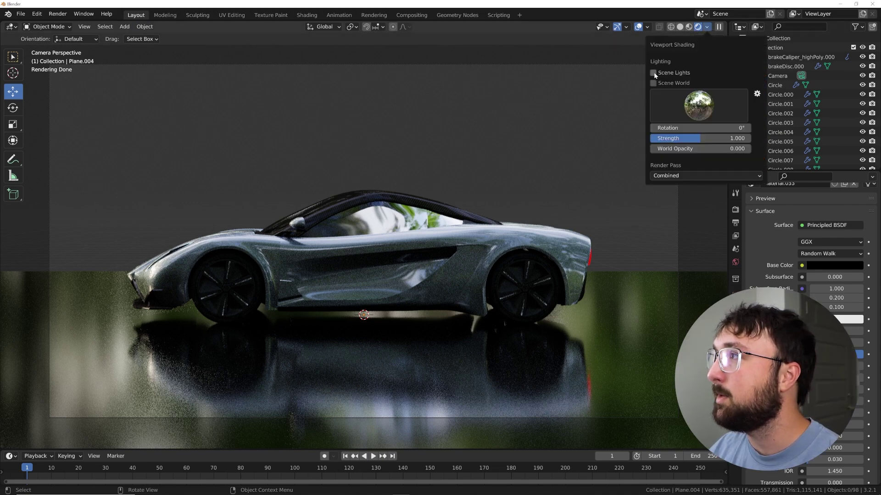
click(653, 84)
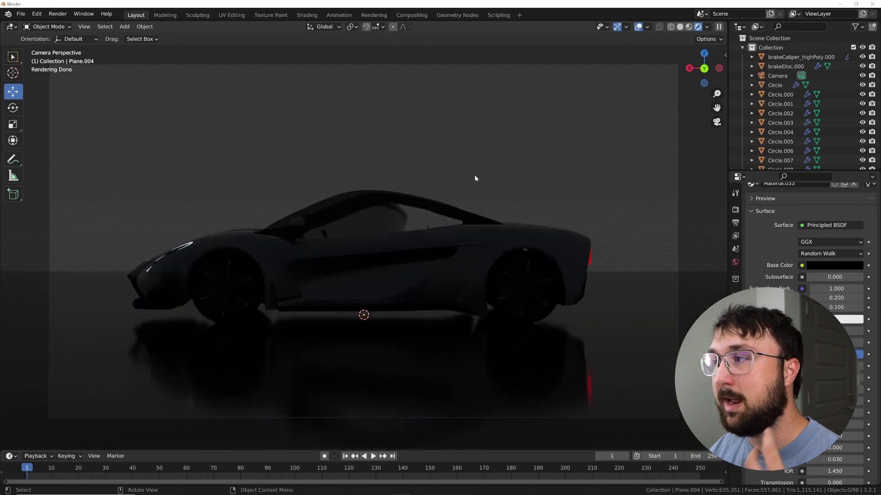
click(735, 263)
click(835, 266)
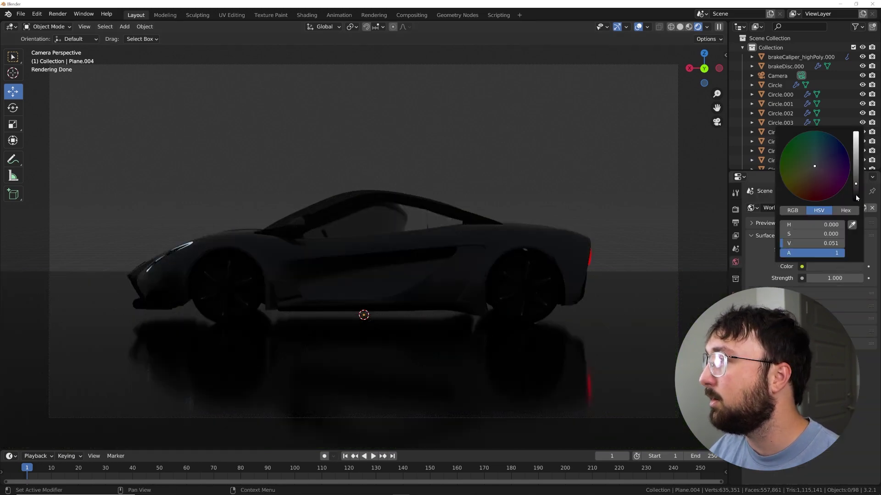
drag(857, 198, 857, 201)
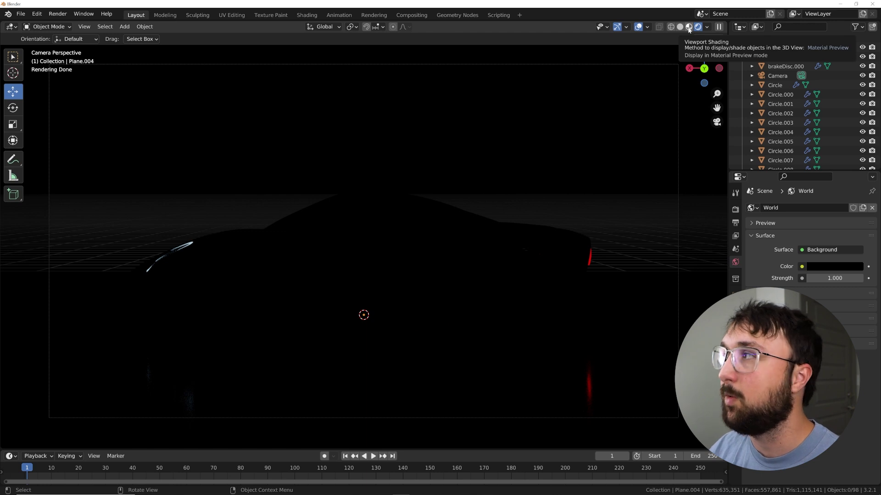
Use material preview with scene world lighting and add an area light
click(688, 27)
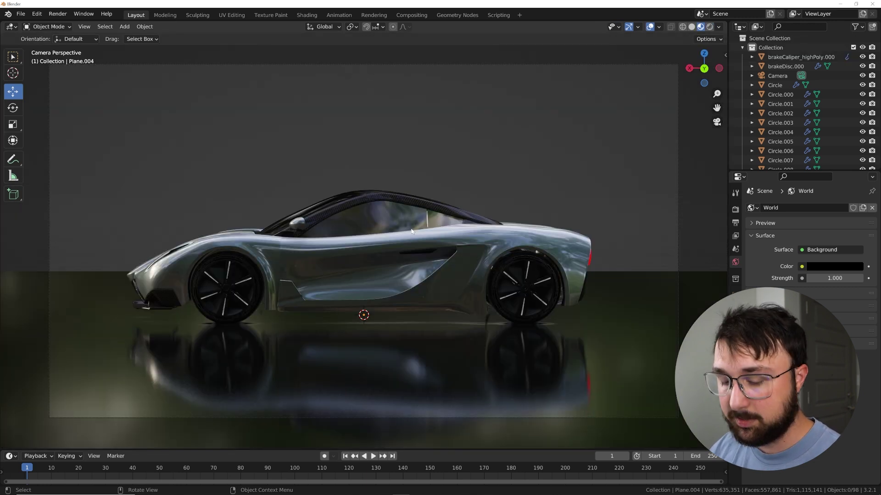
key(shift+a)
click(718, 27)
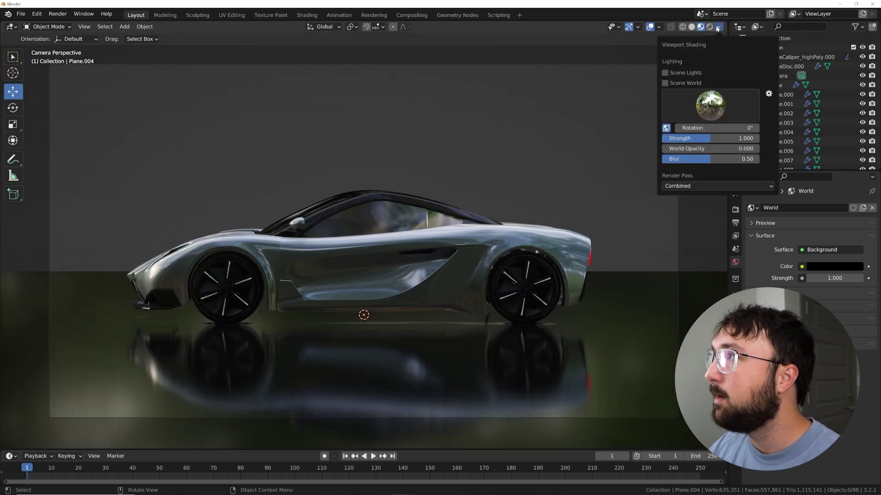
click(665, 83)
key(shift+a)
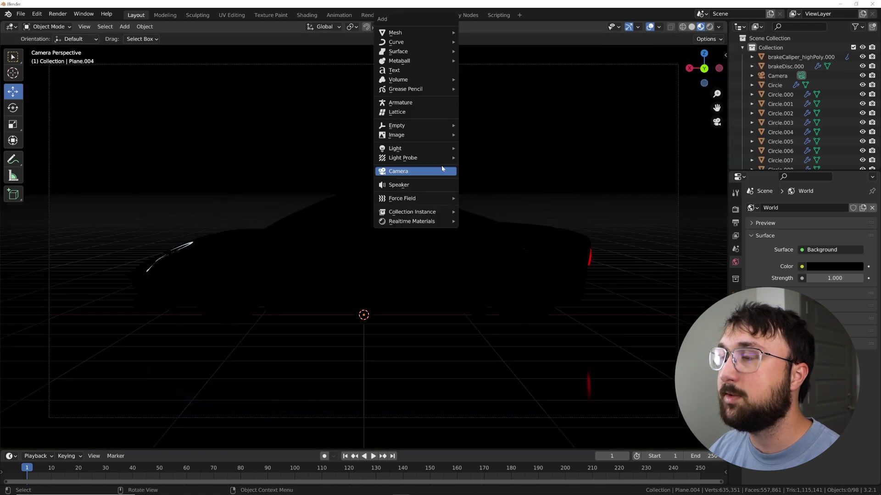
mouse_move(429, 151)
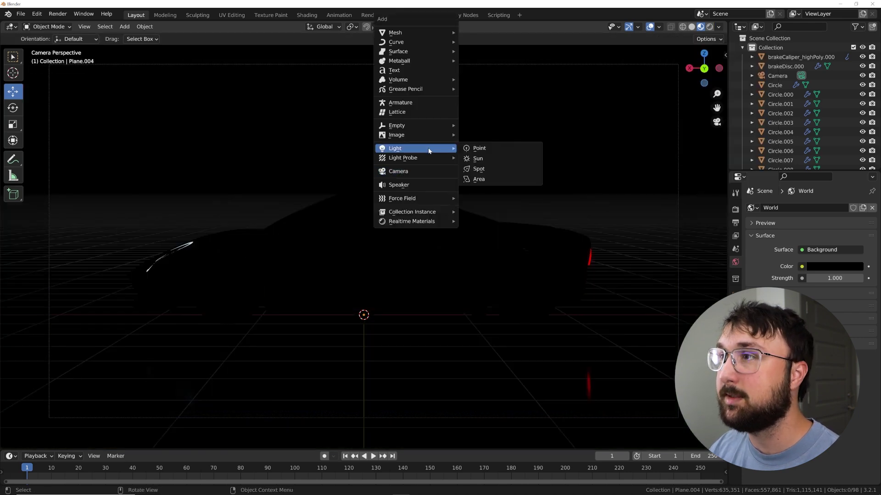
click(496, 179)
Raise the area light above the car and set its shape to Disk
drag(360, 288, 399, 44)
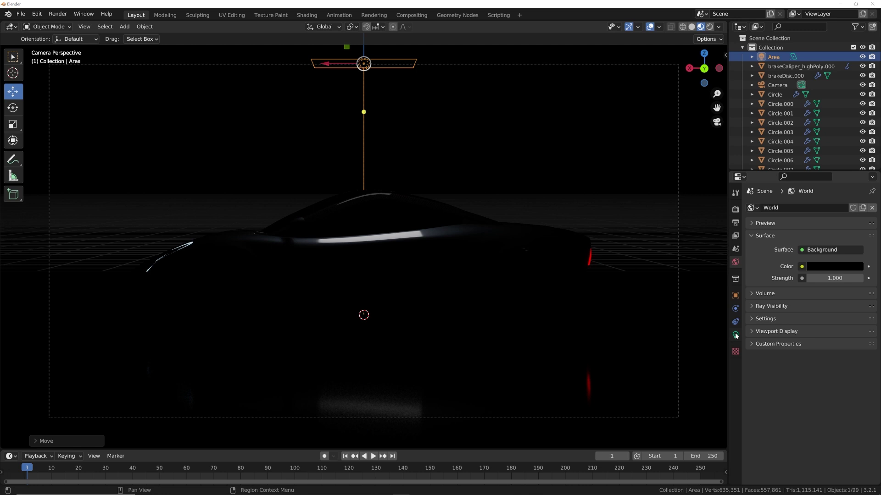
click(735, 336)
click(822, 287)
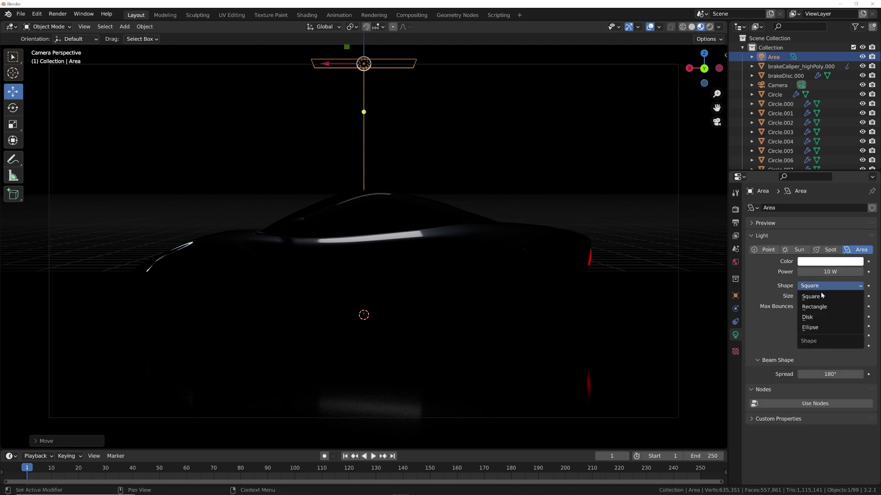
click(807, 317)
Enlarge the disk light and lift it higher above the car
scroll(432, 273, down, 3)
shift+middle_drag(439, 181, 439, 240)
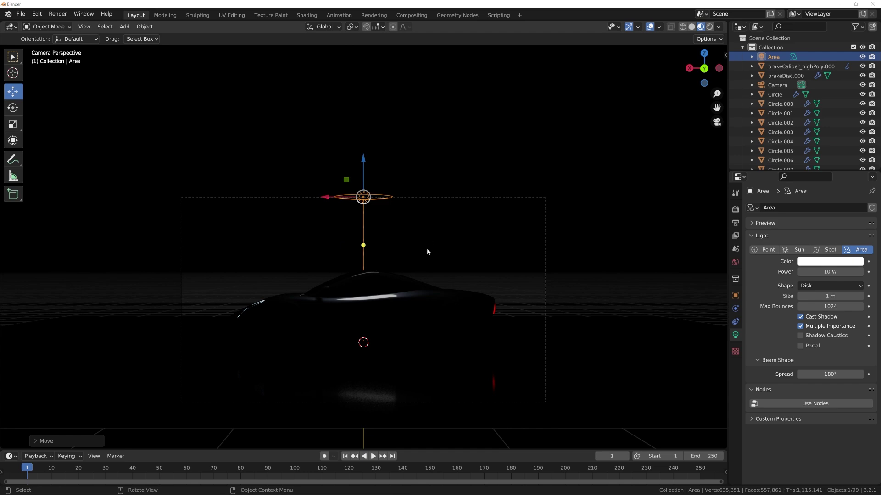
middle_drag(426, 250, 409, 220)
key(s)
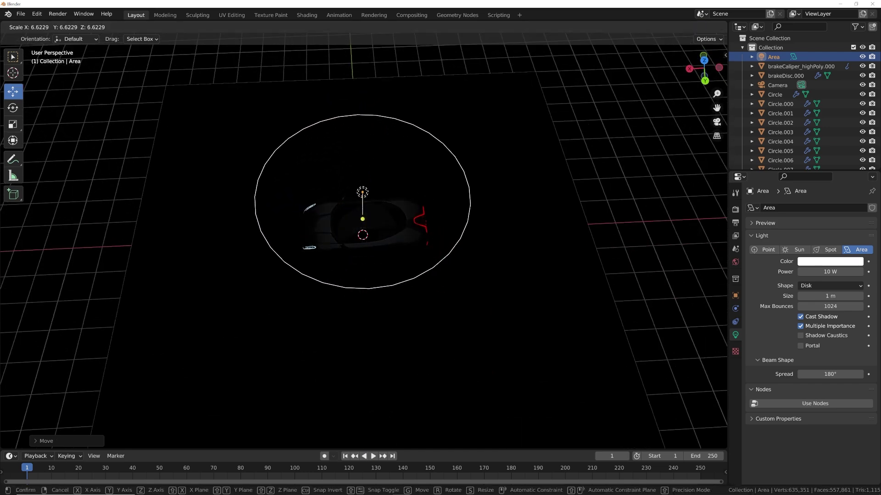
click(196, 288)
middle_drag(196, 288, 383, 205)
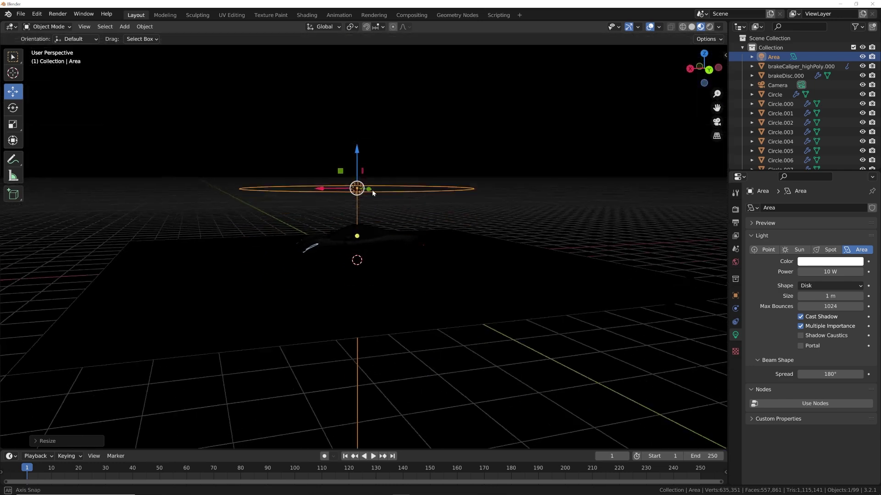
scroll(384, 204, up, 3)
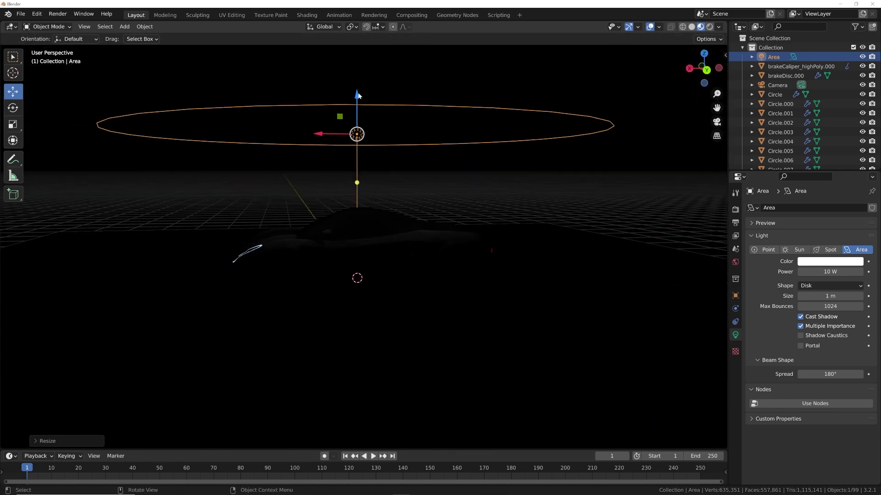
drag(358, 97, 358, 91)
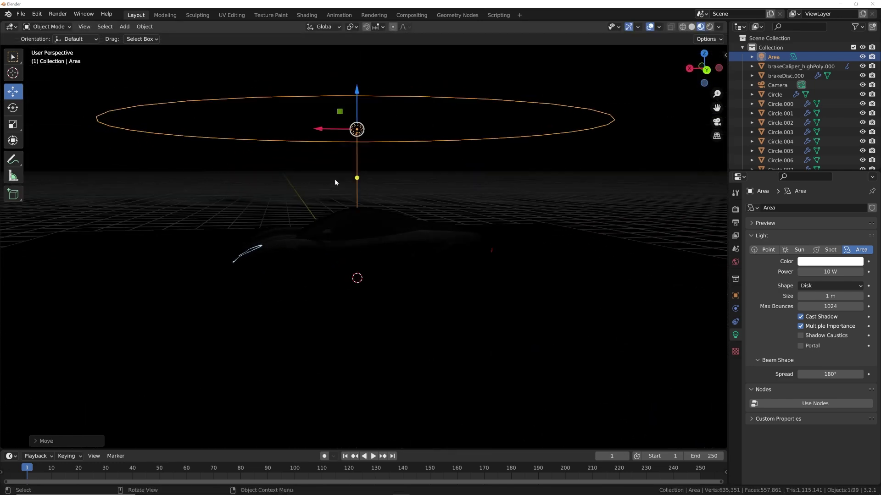
middle_drag(335, 182, 379, 198)
scroll(372, 168, down, 5)
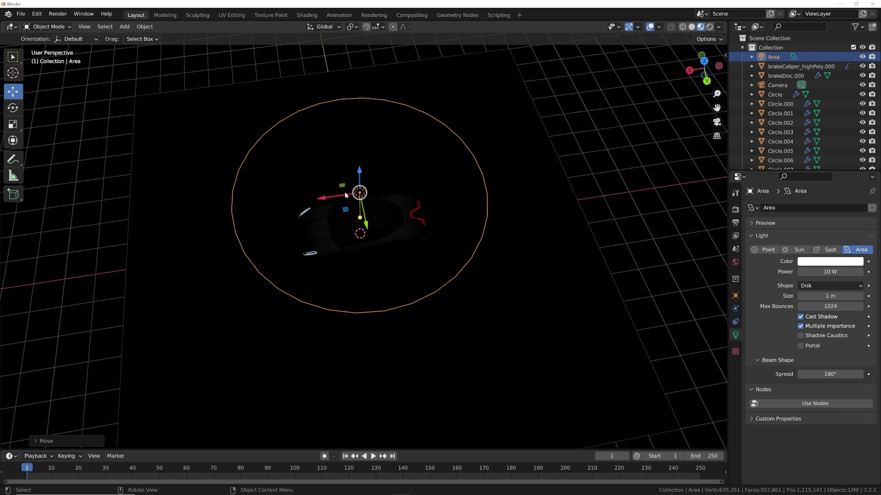
middle_drag(457, 193, 455, 174)
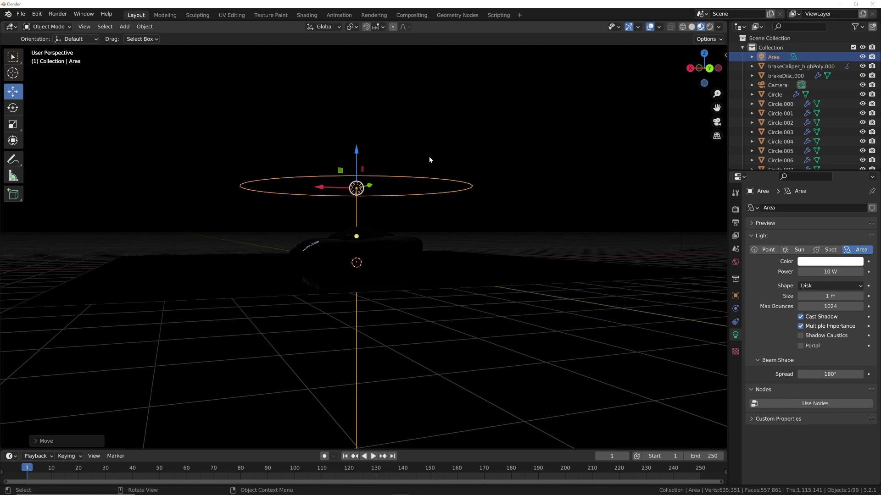
From the camera view, set the light's power to 800 W
key(KP_0)
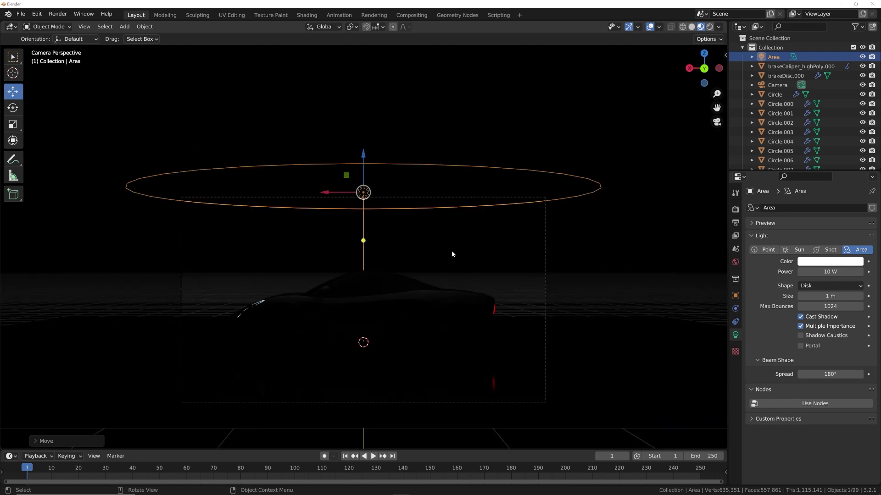
scroll(452, 250, up, 2)
shift+scroll(463, 165, down, 1)
click(805, 271)
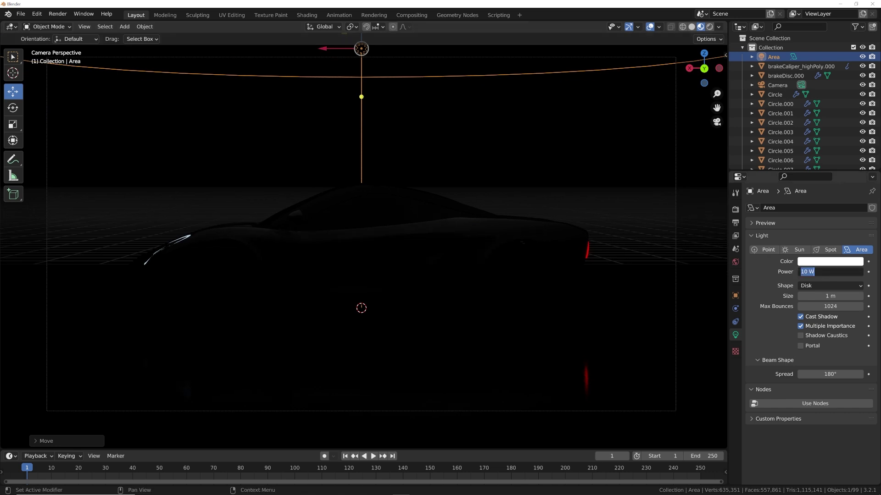
text(800)
key(Return)
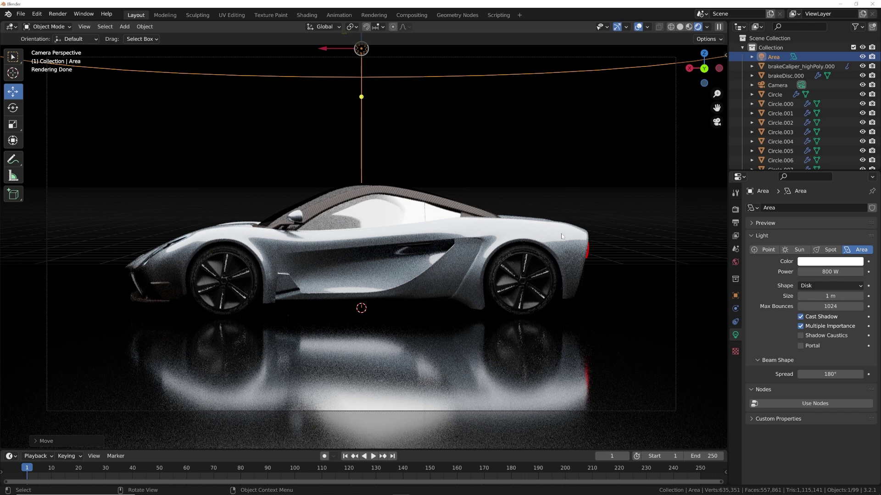
Lower the window glass material's IOR from 1.450 to 1.210
click(373, 214)
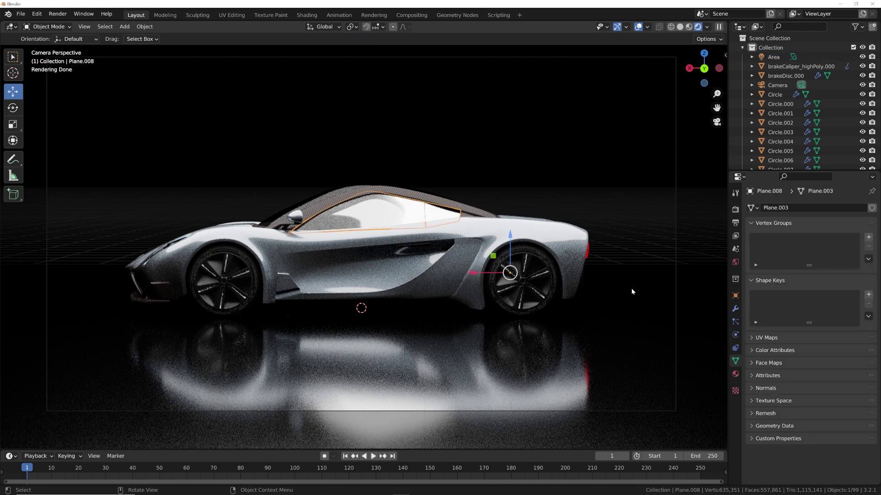
click(735, 374)
scroll(829, 366, down, 8)
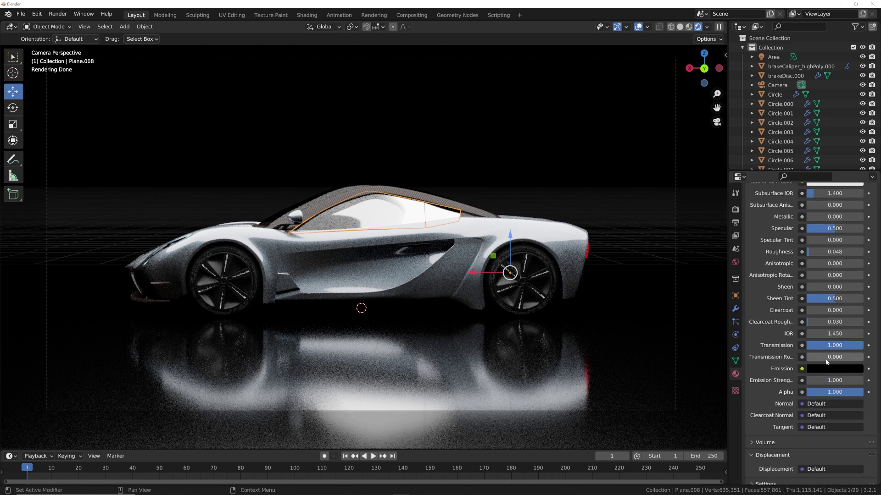
drag(831, 333, 803, 333)
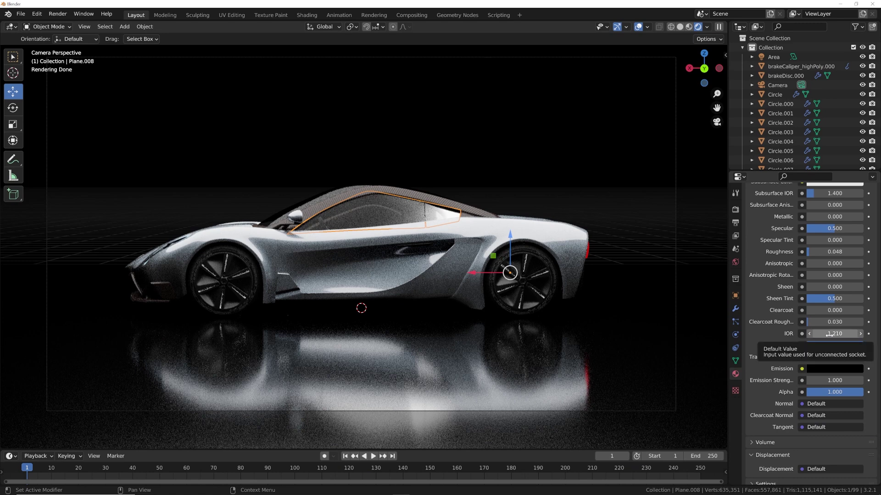
Deselect everything and check the car with viewport overlays hidden, then restore them
click(503, 158)
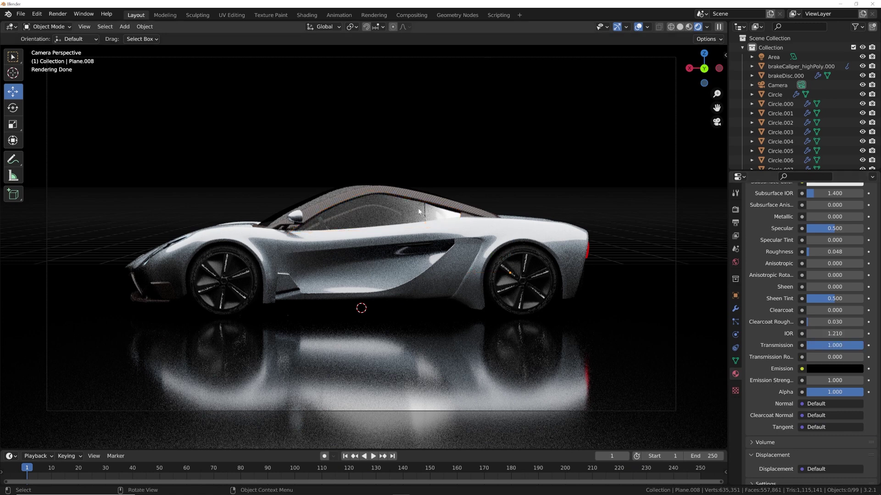
scroll(436, 221, up, 1)
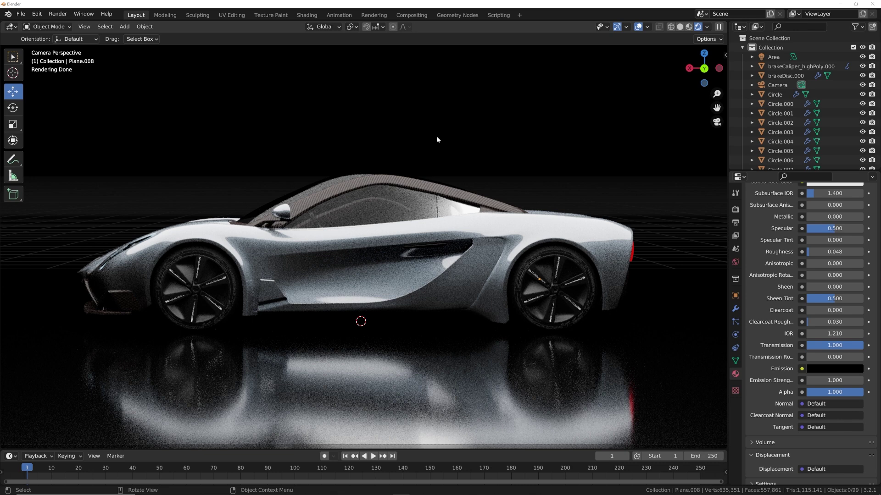
click(638, 27)
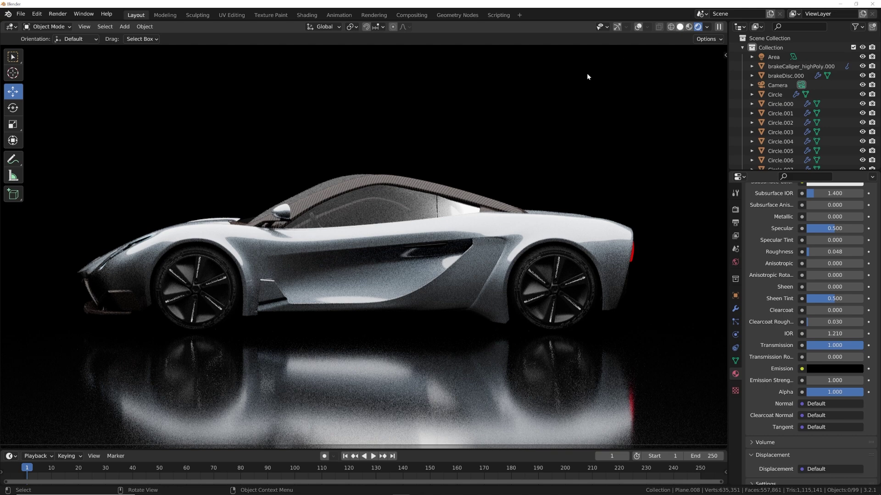
mouse_move(587, 77)
middle_down()
mouse_move(474, 143)
mouse_move(477, 212)
mouse_move(413, 191)
middle_up()
click(651, 27)
Add a spot light and scale it down
key(shift+a)
mouse_move(388, 182)
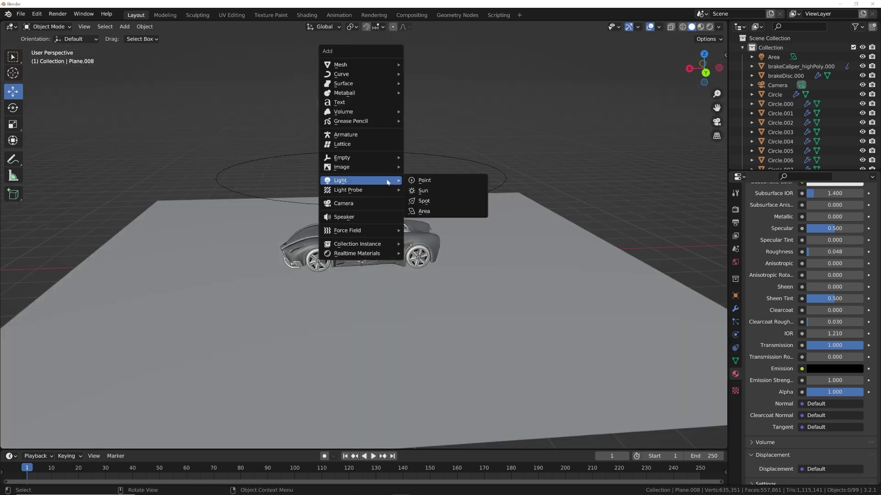
click(440, 200)
scroll(435, 182, down, 4)
key(s)
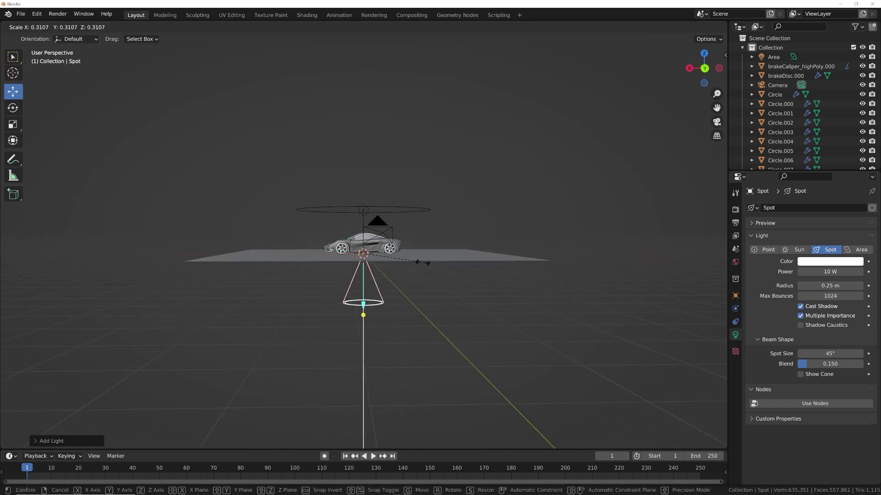
click(408, 260)
Move the spot light up into position above the studio floor
scroll(439, 258, up, 6)
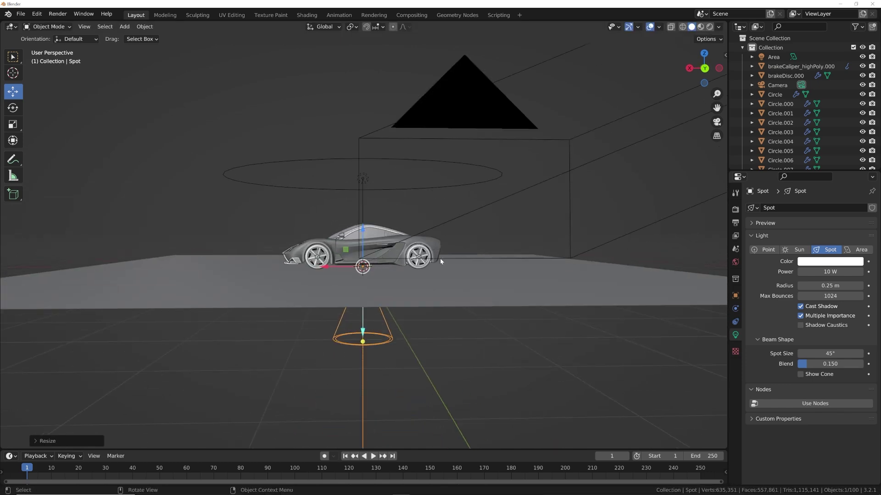
middle_drag(418, 268, 418, 261)
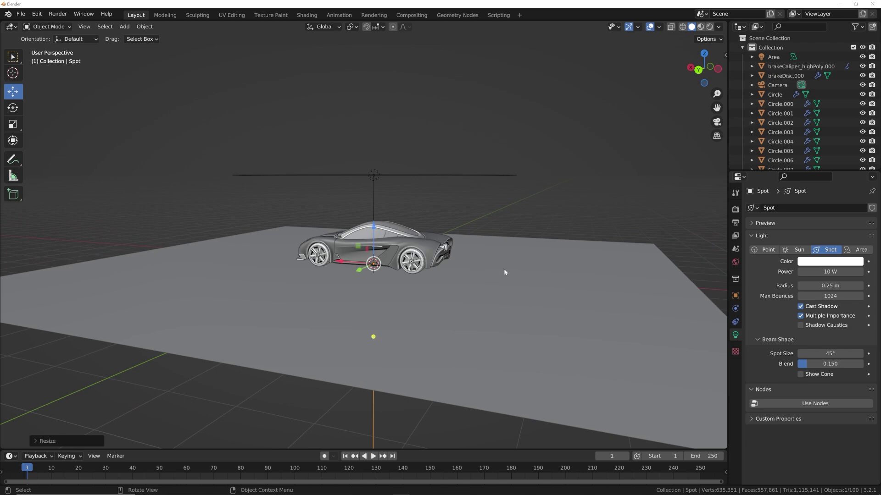
scroll(532, 288, down, 2)
key(g)
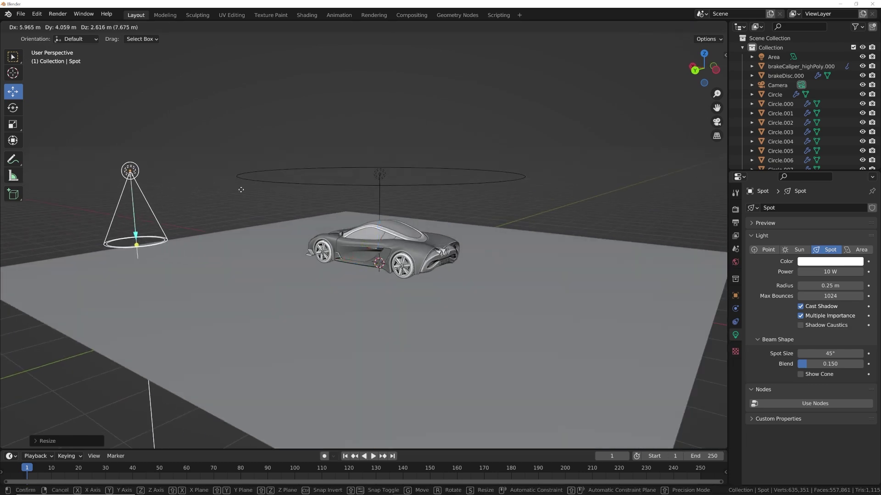
click(228, 177)
middle_drag(228, 178, 357, 262)
key(g)
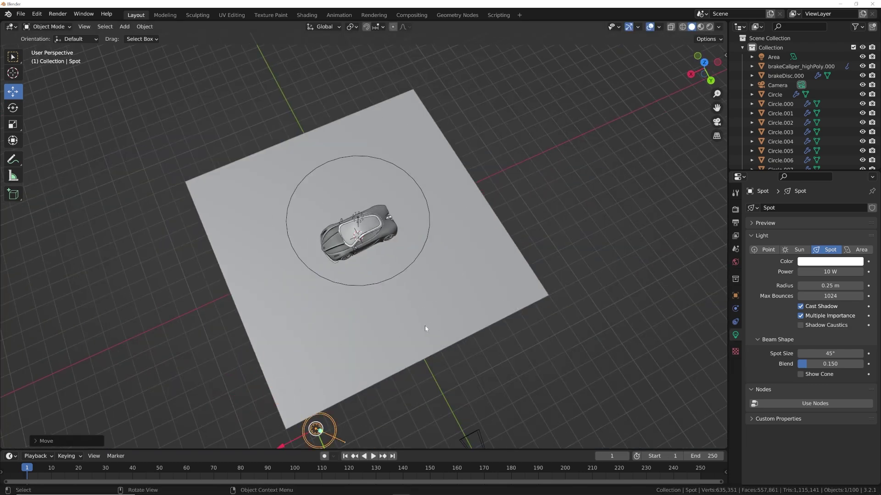
click(424, 326)
middle_drag(425, 326, 430, 234)
key(g)
click(397, 258)
key(KP_Decimal)
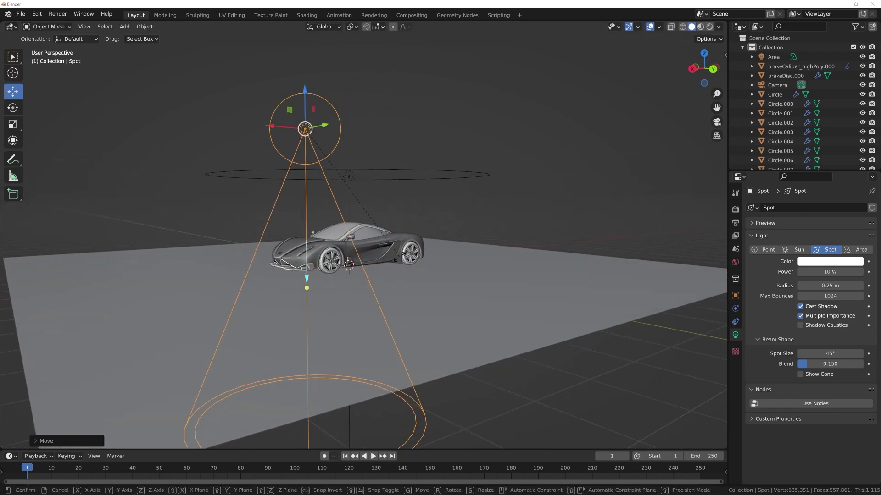
Rotate the spot light to aim down toward the car, checked from the camera
key(r)
key(r)
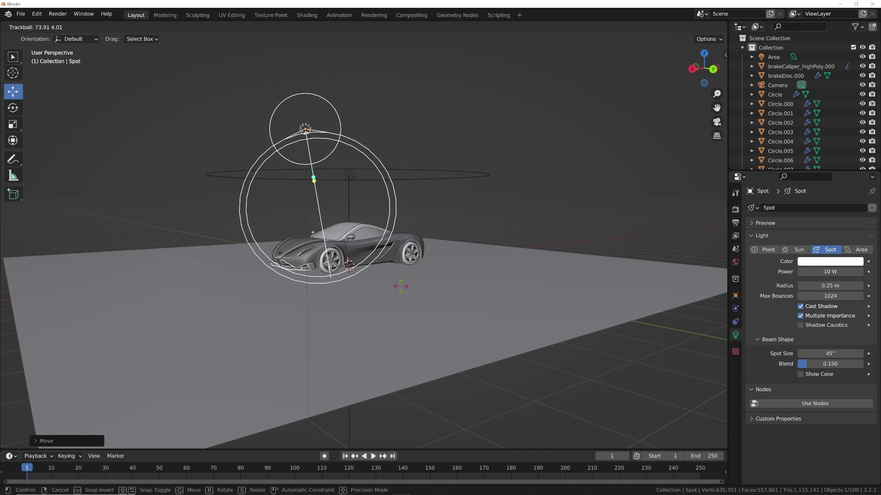
click(401, 287)
scroll(376, 298, up, 5)
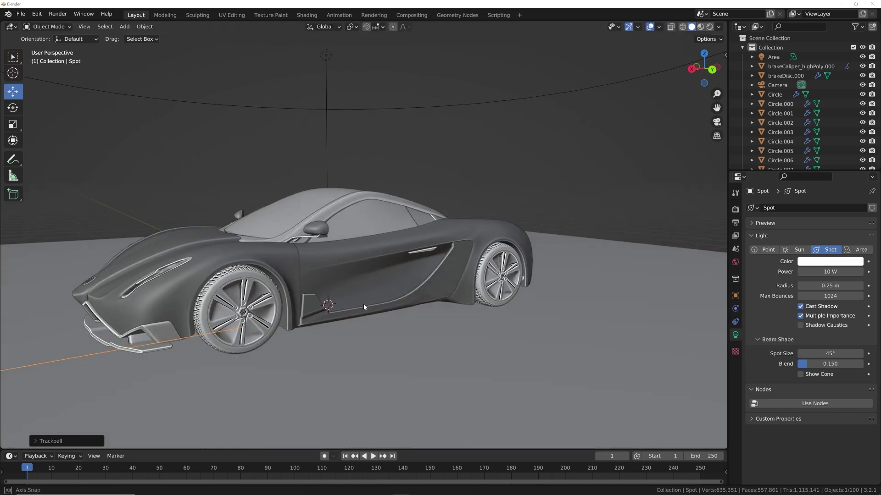
scroll(226, 315, down, 1)
key(KP_0)
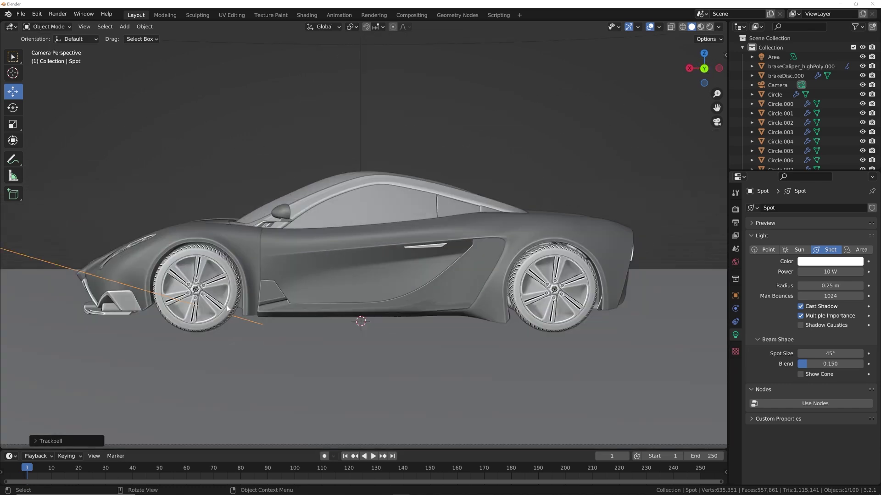
key(r)
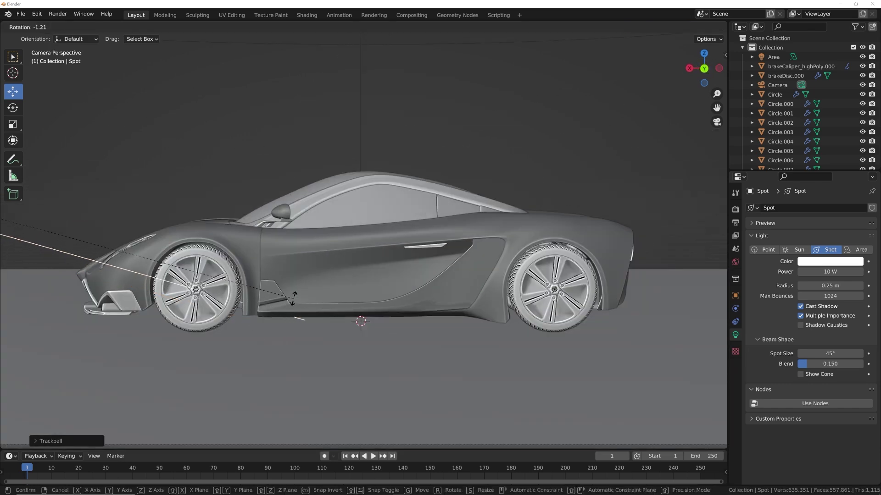
click(245, 302)
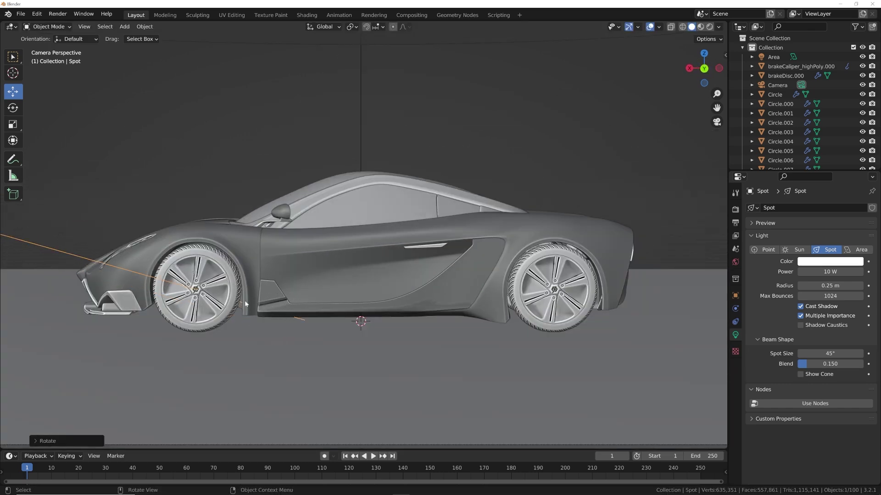
Switch the viewport to Rendered shading and set the spot light power to 8000 W
click(830, 271)
key(Return)
click(701, 26)
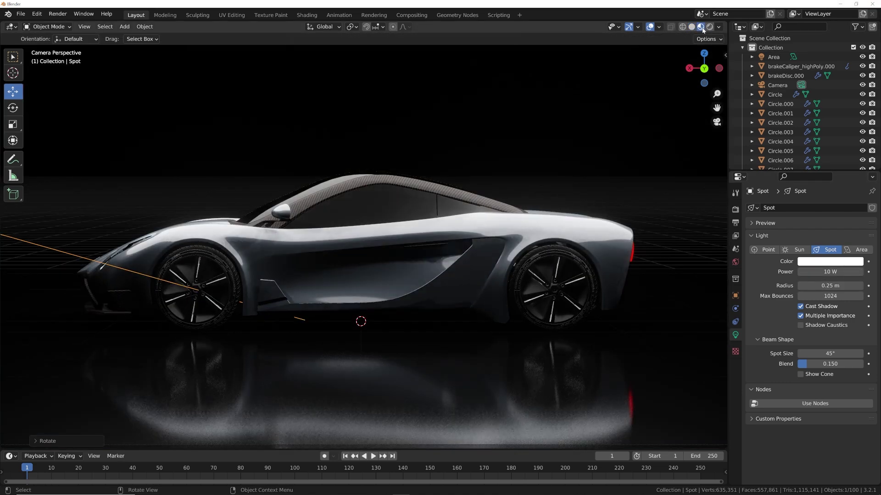
click(710, 27)
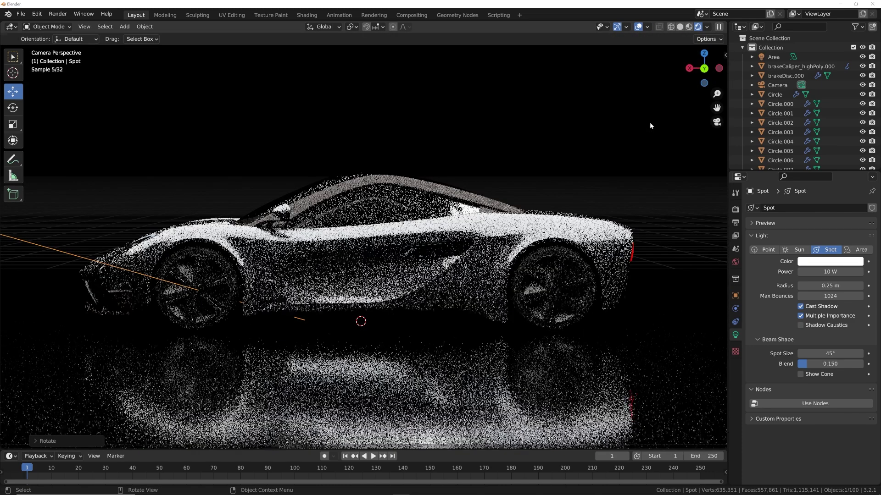
click(843, 273)
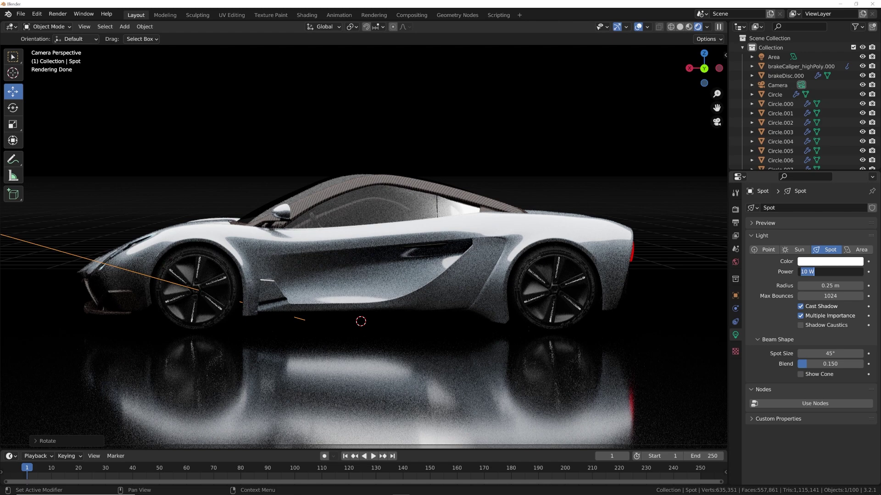
text(8000)
key(Return)
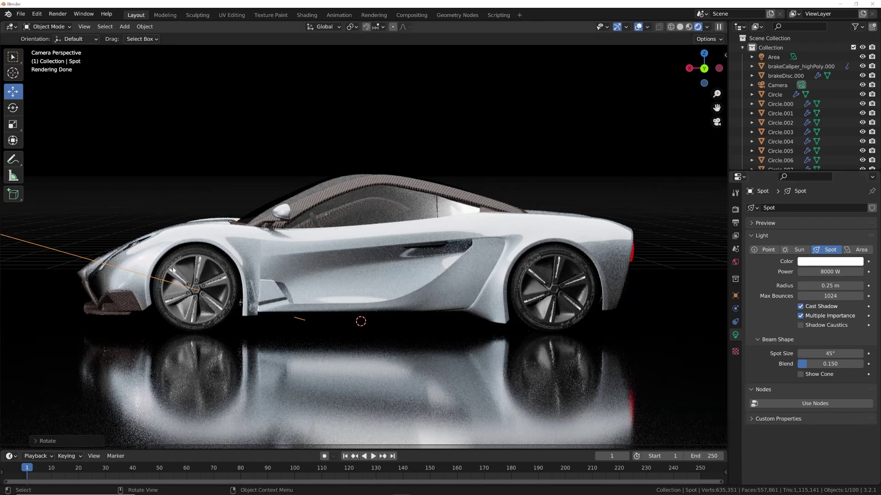
Narrow the spot light's Spot Size to 2.9°
click(735, 209)
click(736, 335)
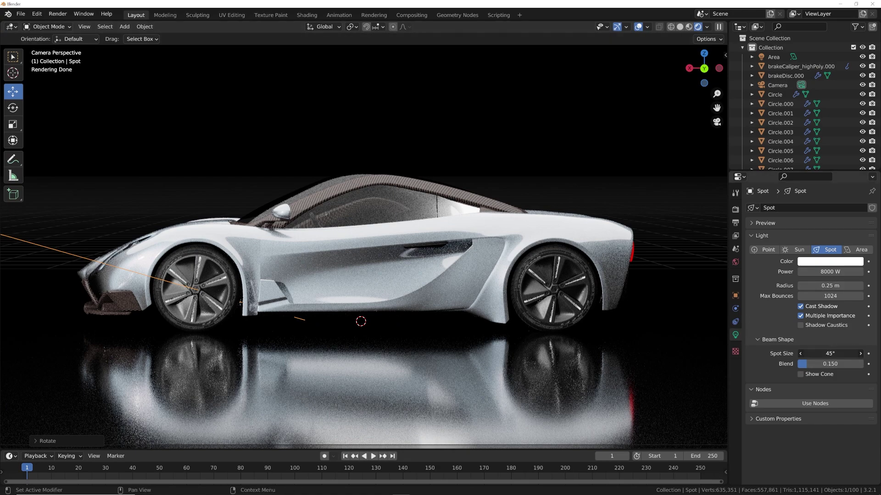
mouse_move(830, 353)
mouse_down()
mouse_move(803, 353)
mouse_move(819, 353)
mouse_up()
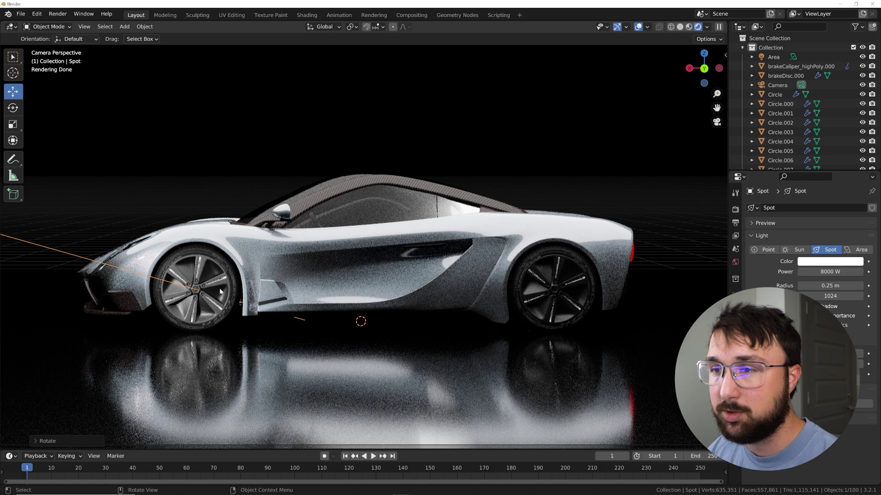
From the top view, duplicate the spot light, move the copy left along X, and aim it at the car
key(z)
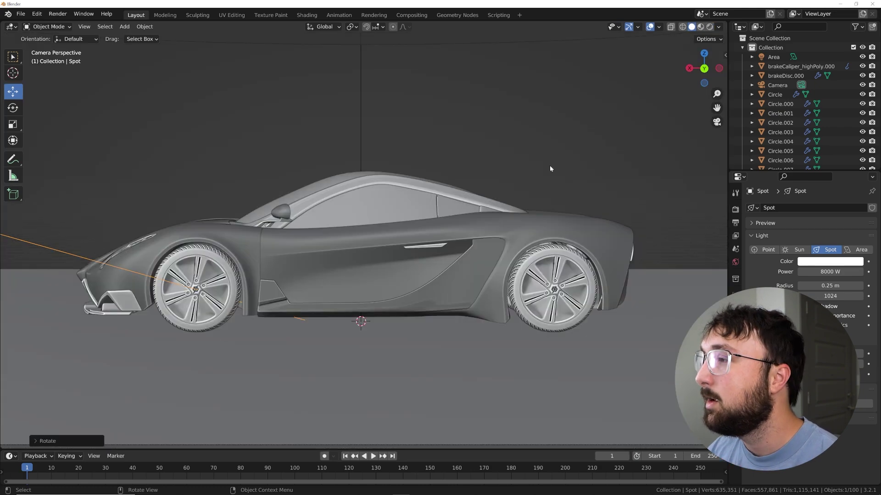
key(grave)
click(532, 123)
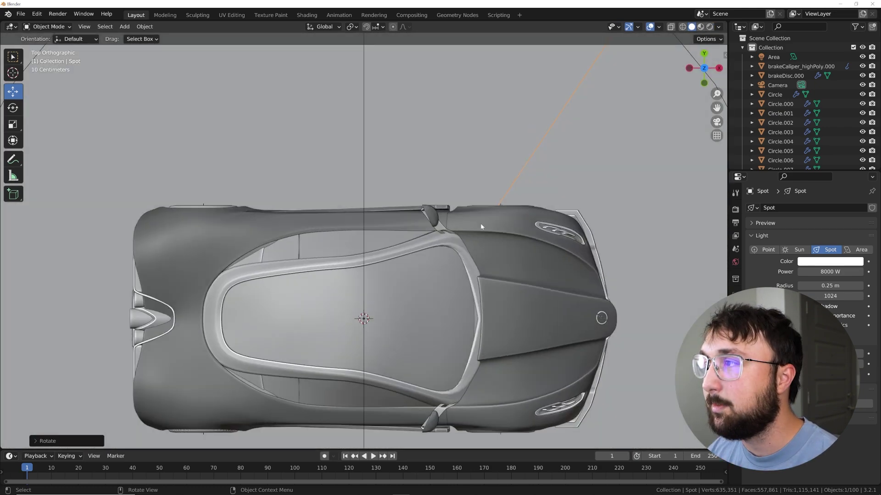
scroll(508, 321, down, 5)
scroll(497, 164, up, 2)
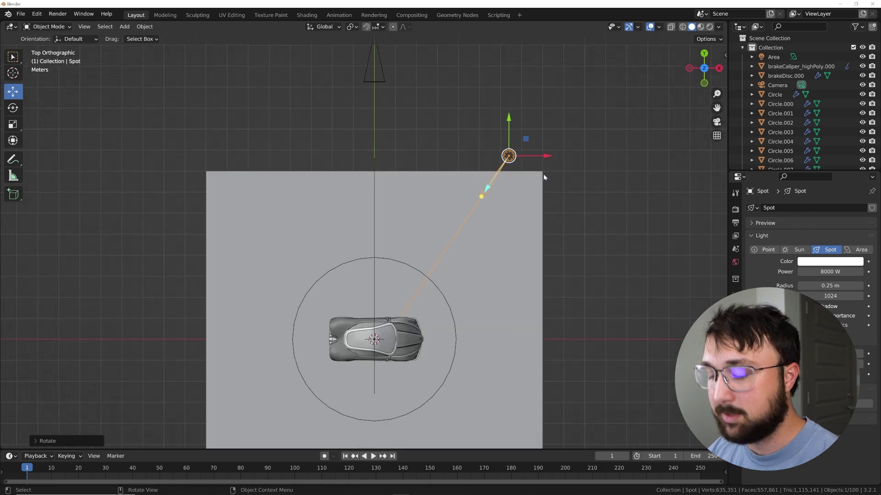
key(shift+d)
key(Escape)
key(g)
key(x)
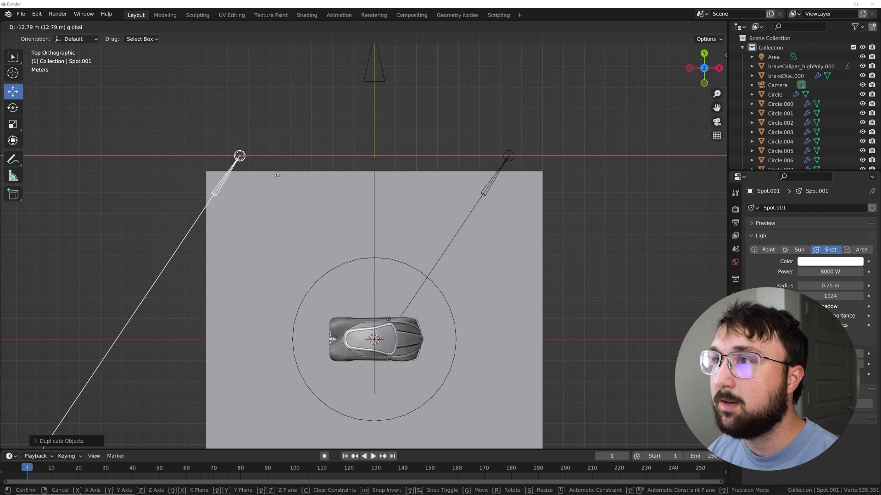
click(275, 176)
scroll(283, 214, up, 1)
key(r)
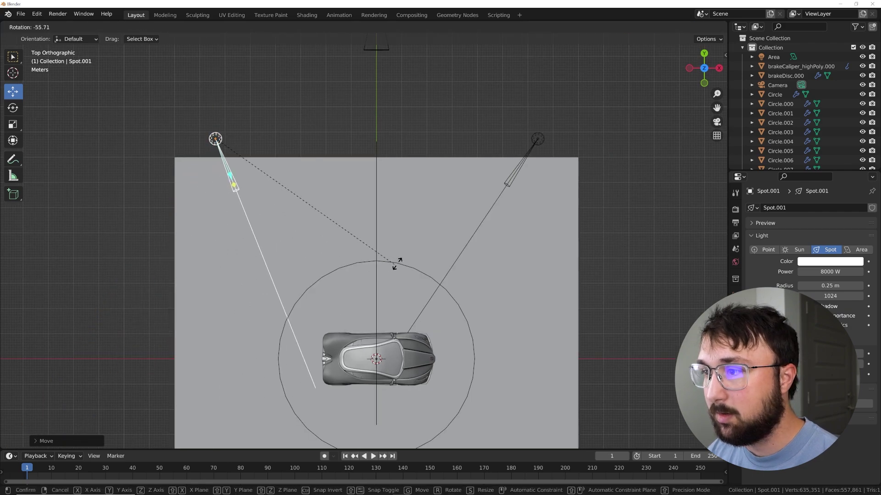
click(458, 249)
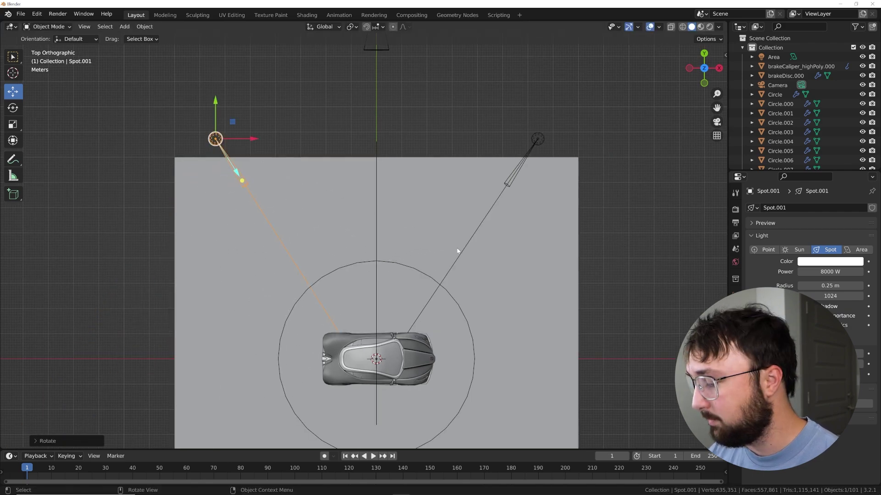
In the rendered camera view, make the new light orange-red
key(KP_0)
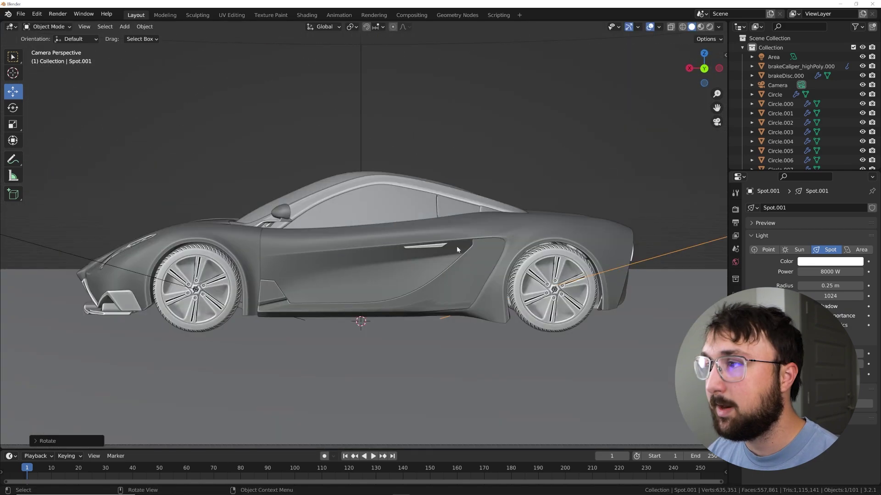
click(710, 27)
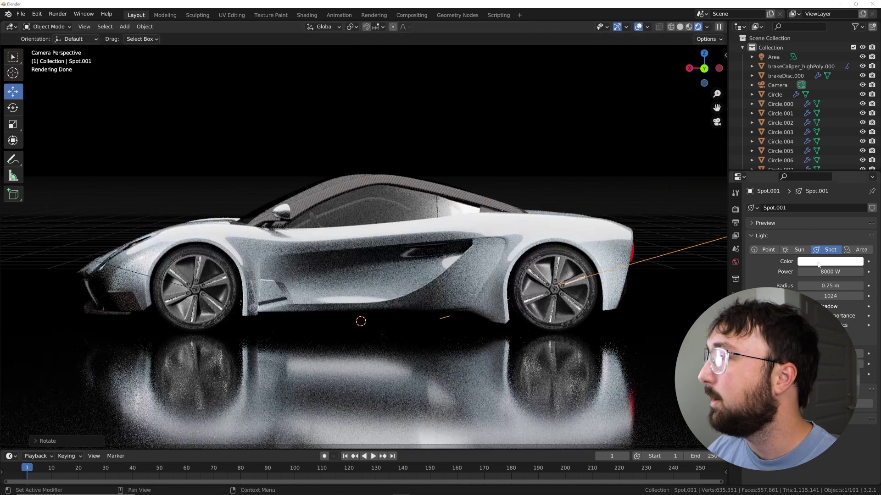
click(818, 261)
click(803, 204)
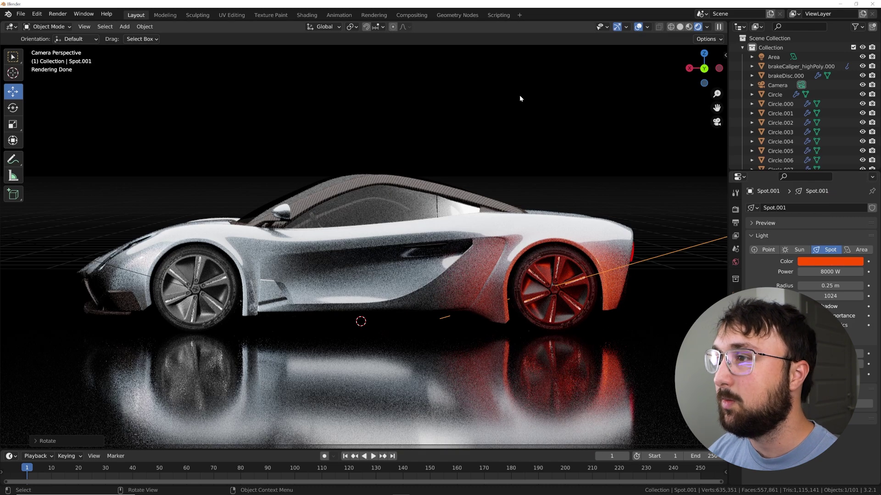
Hide the overlays and gizmos, turn the spot light red, then show the Cube's material
click(637, 28)
click(617, 26)
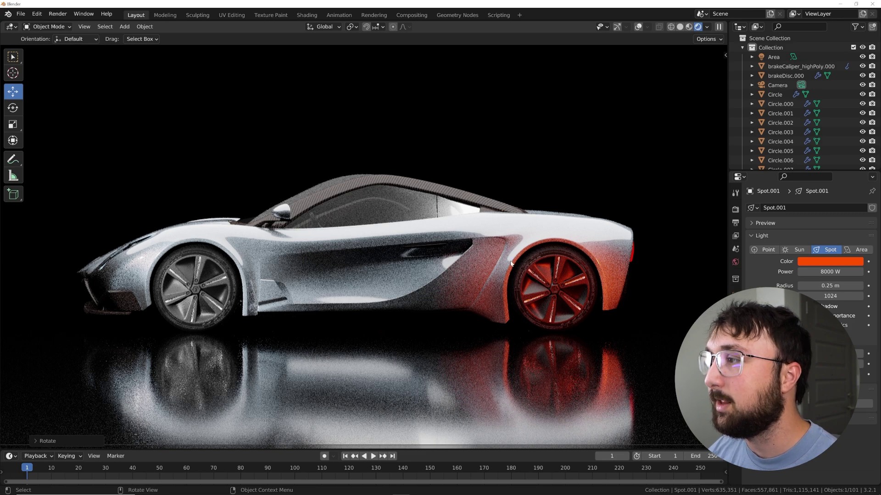
click(799, 263)
click(806, 205)
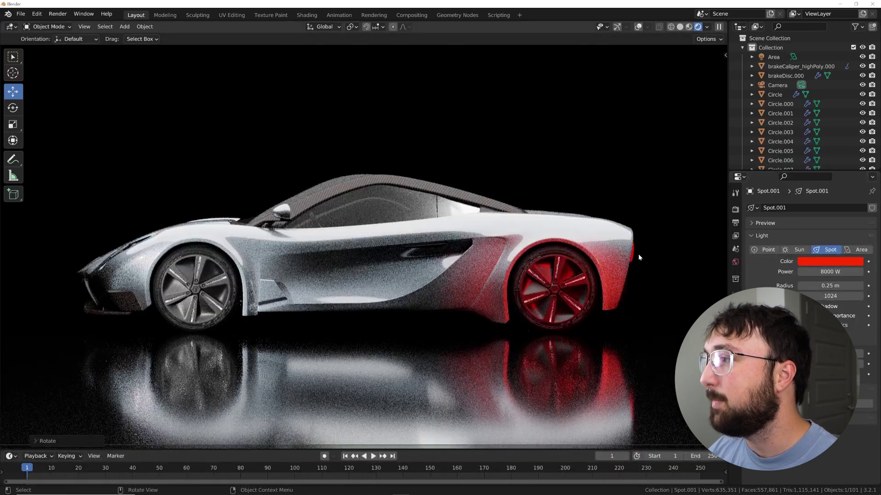
click(632, 256)
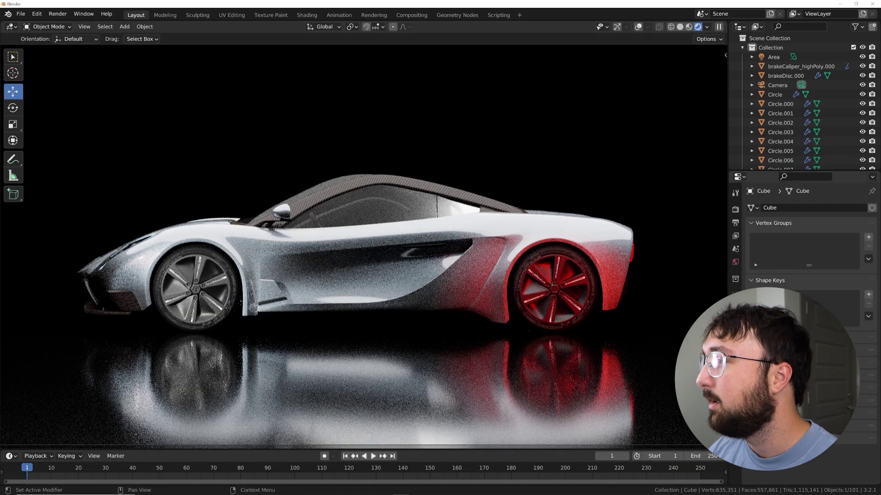
click(735, 372)
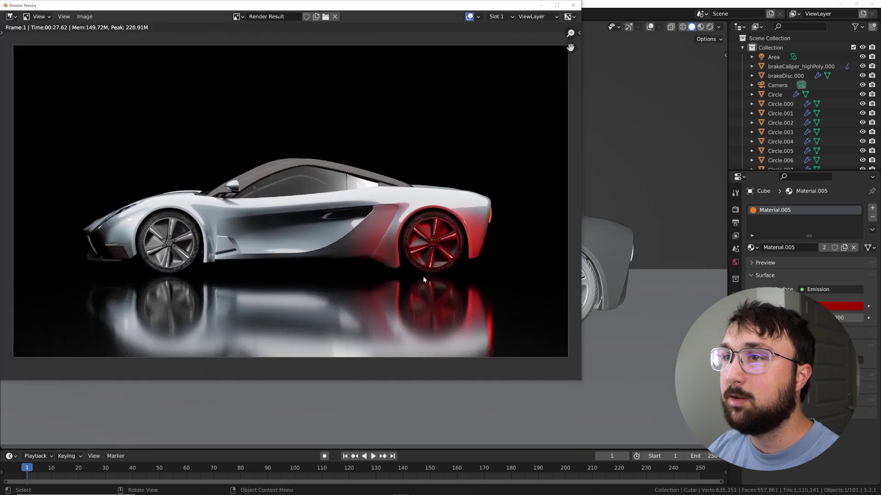
Zoom in and out on the rendered car image, then close the render window
scroll(384, 259, up, 2)
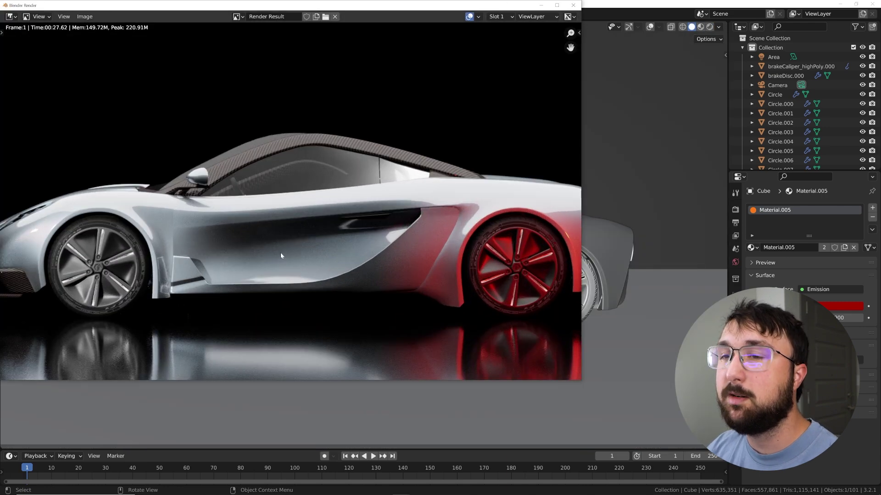
scroll(281, 255, down, 2)
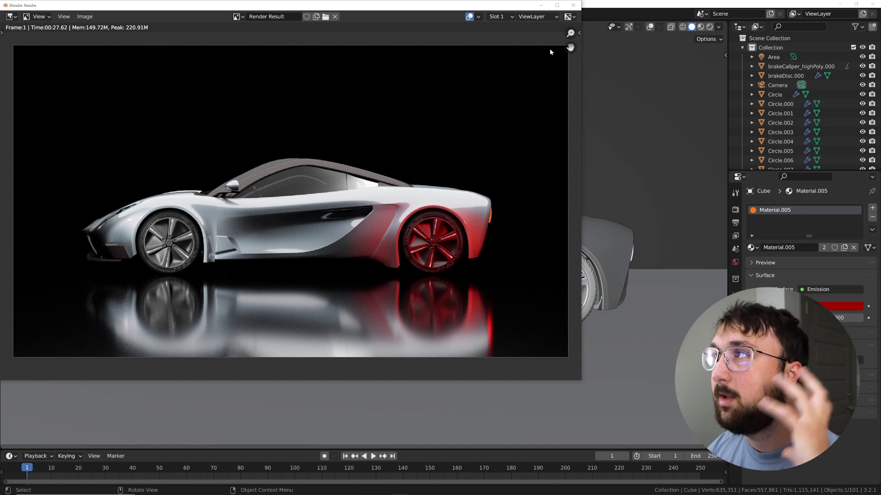
click(572, 6)
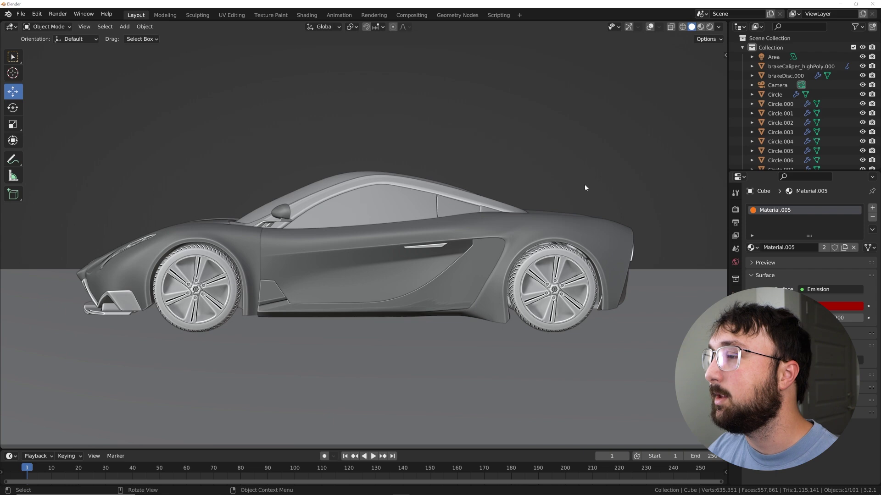
Restore overlays and gizmos, then extrude the floor plane's back edge straight up into a wall
middle_drag(584, 189, 490, 254)
scroll(490, 254, down, 5)
click(650, 27)
click(628, 26)
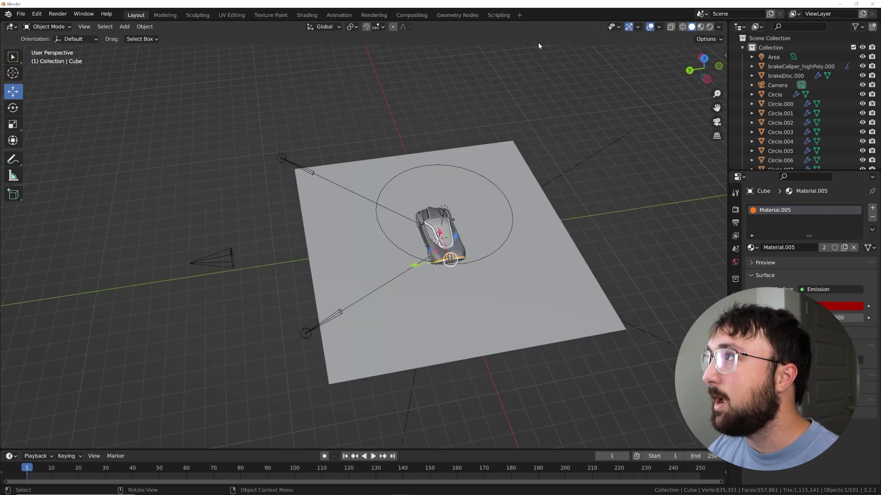
middle_drag(538, 42, 393, 250)
click(403, 266)
scroll(426, 271, up, 2)
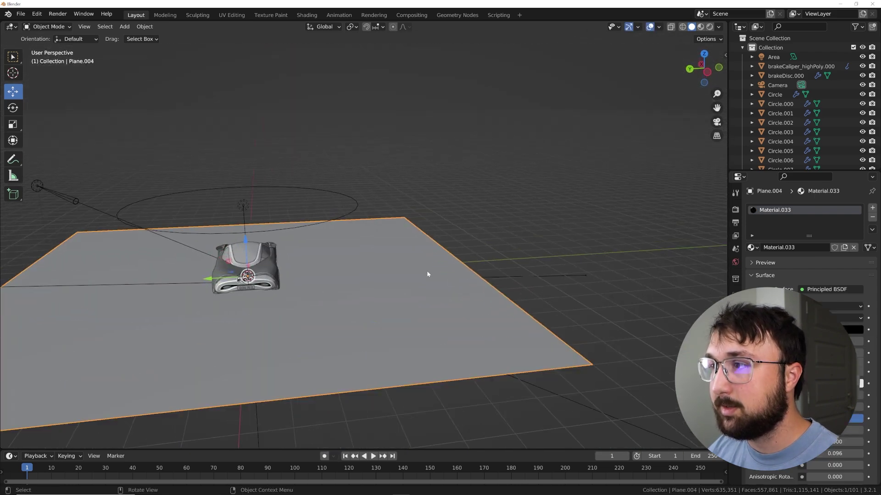
key(Tab)
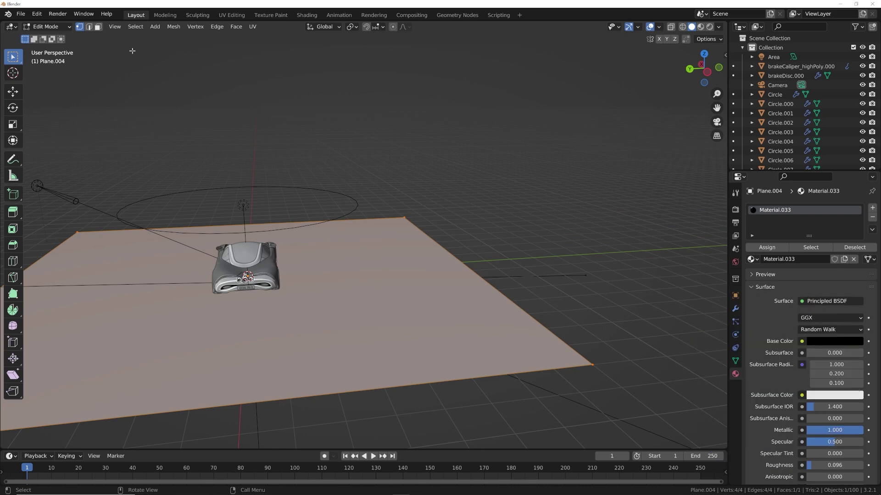
click(89, 27)
click(500, 283)
middle_drag(500, 283, 475, 283)
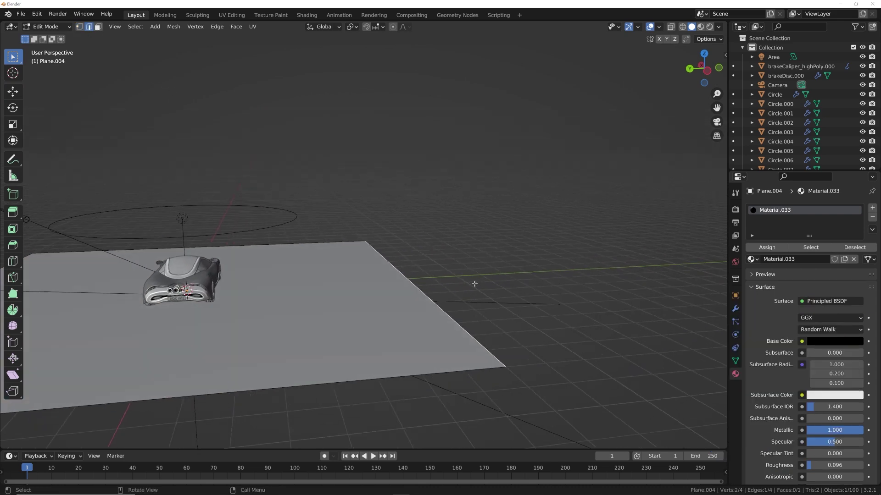
key(e)
key(z)
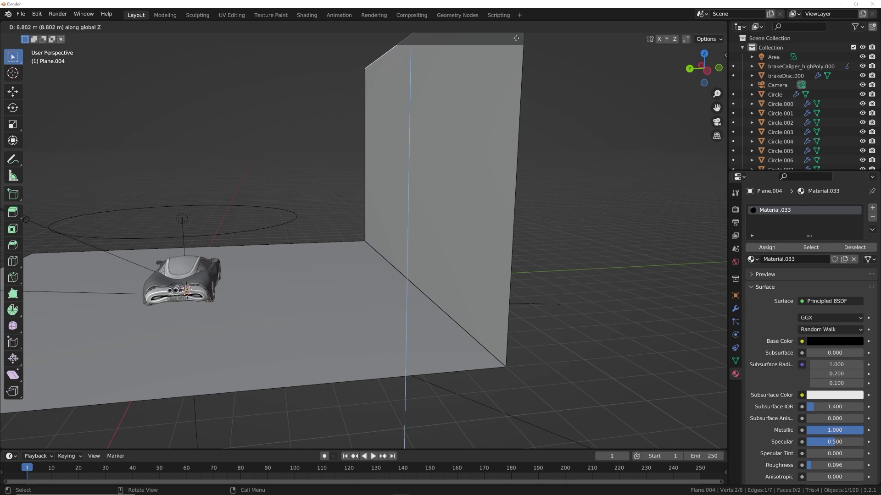
click(516, 36)
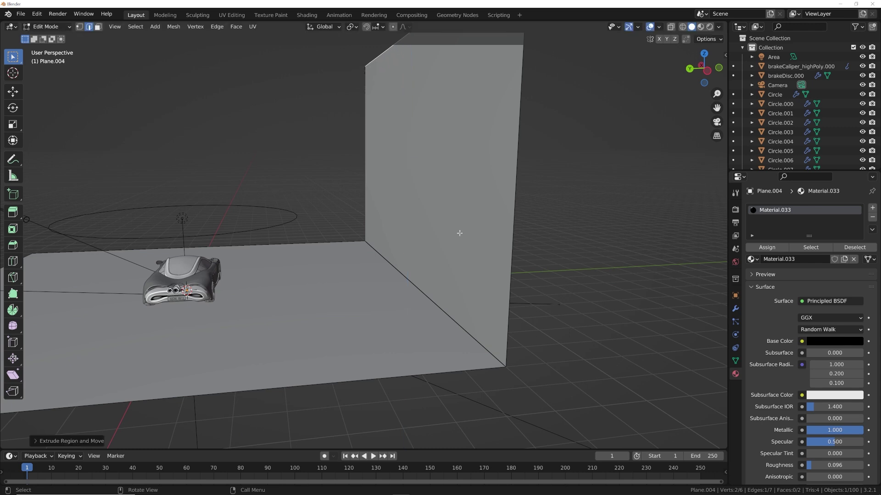
key(Tab)
Add a Bevel modifier of 1.44 m with 30 segments to round the backdrop's corner
click(735, 308)
click(783, 207)
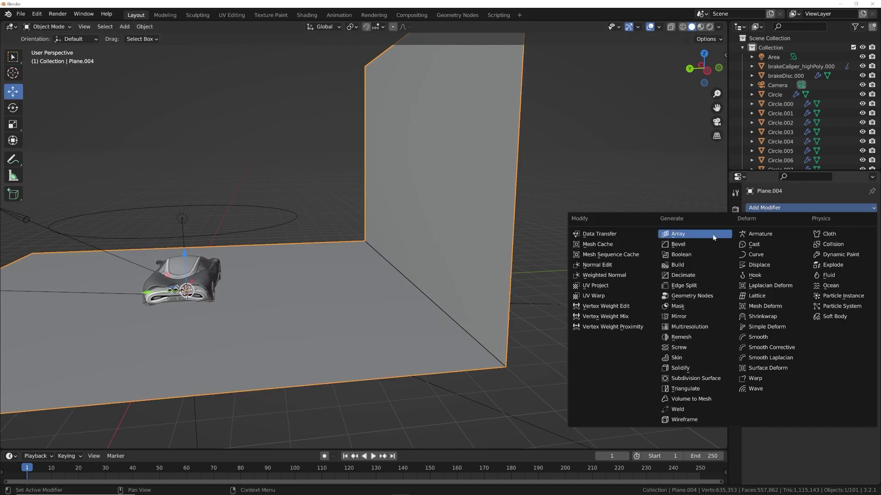
click(716, 244)
drag(828, 259, 863, 268)
mouse_move(340, 246)
middle_down()
mouse_move(319, 247)
mouse_move(330, 248)
middle_up()
key(KP_0)
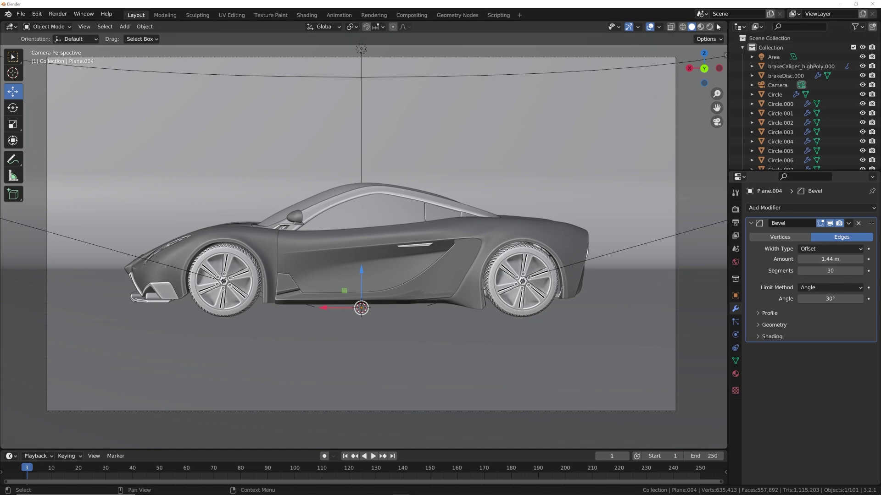
Make the floor material white, non-metallic and fully rough in Material Preview
click(701, 27)
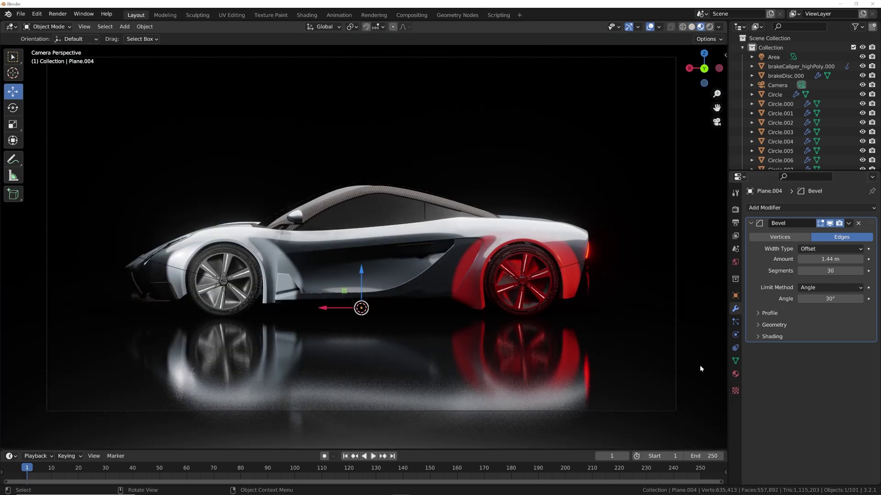
click(736, 374)
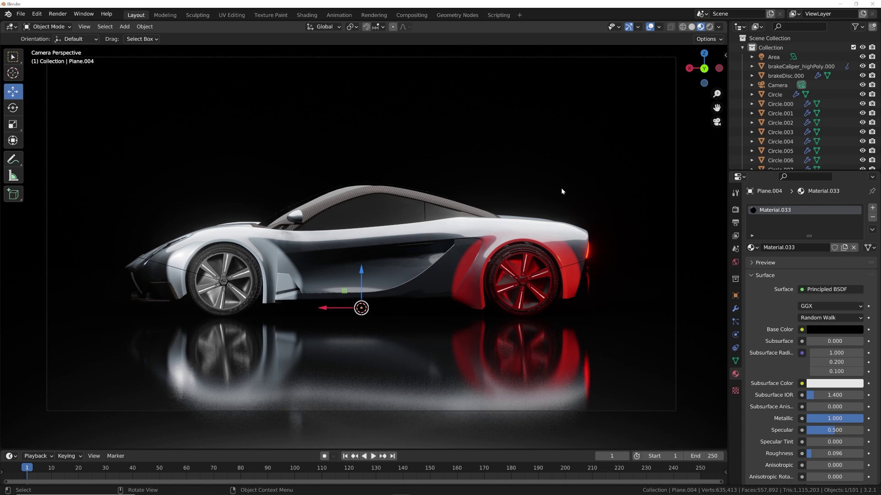
click(838, 337)
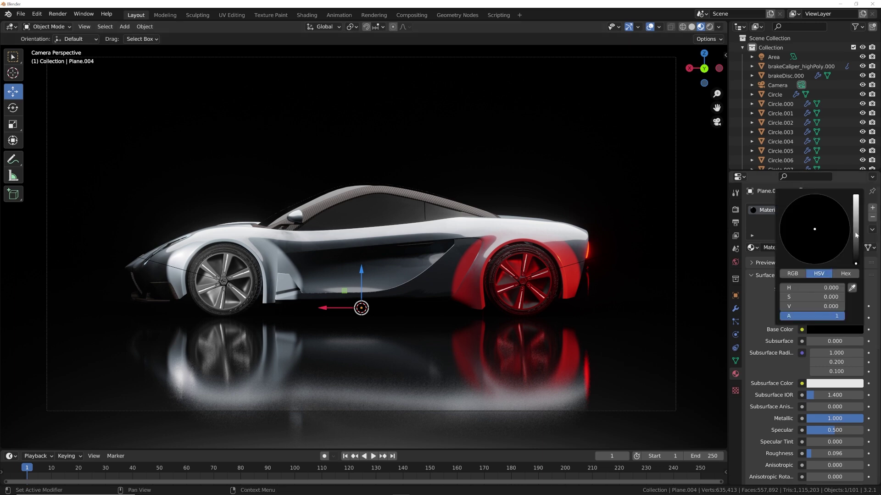
drag(852, 288, 852, 202)
drag(818, 420, 798, 419)
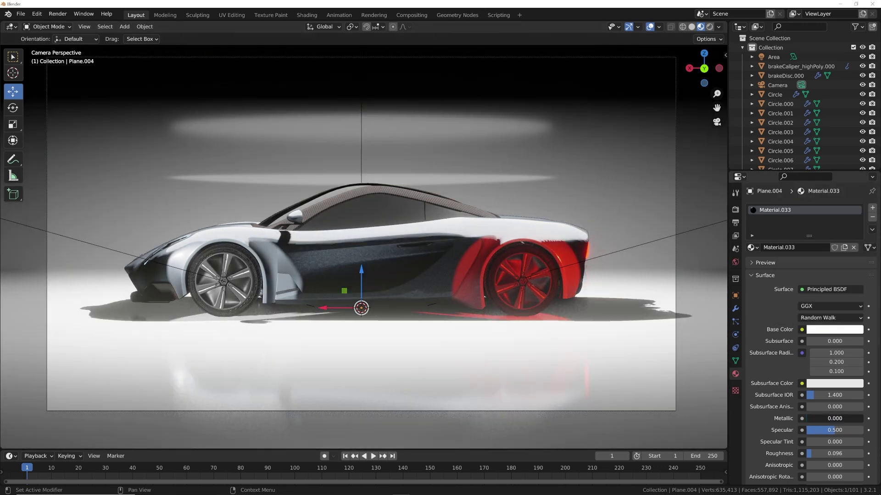
scroll(831, 406, down, 3)
drag(820, 391, 863, 391)
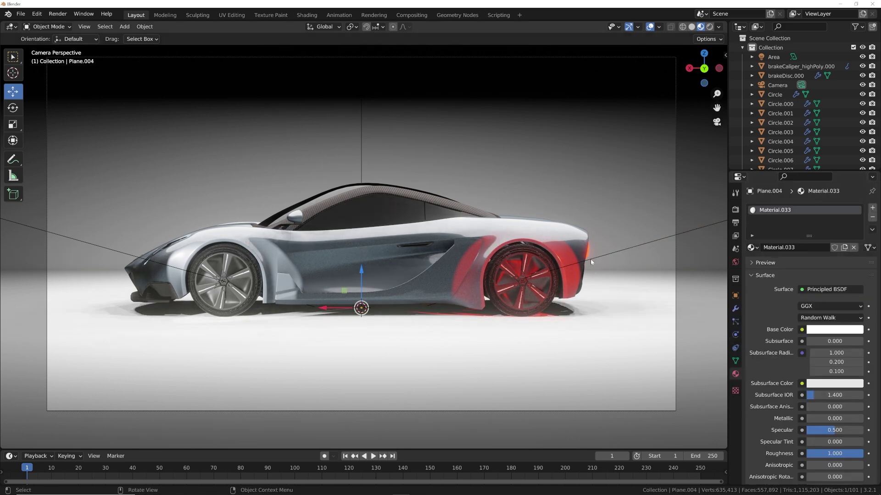
Turn the red spot light Spot.001 white and narrow its cone slightly
click(590, 259)
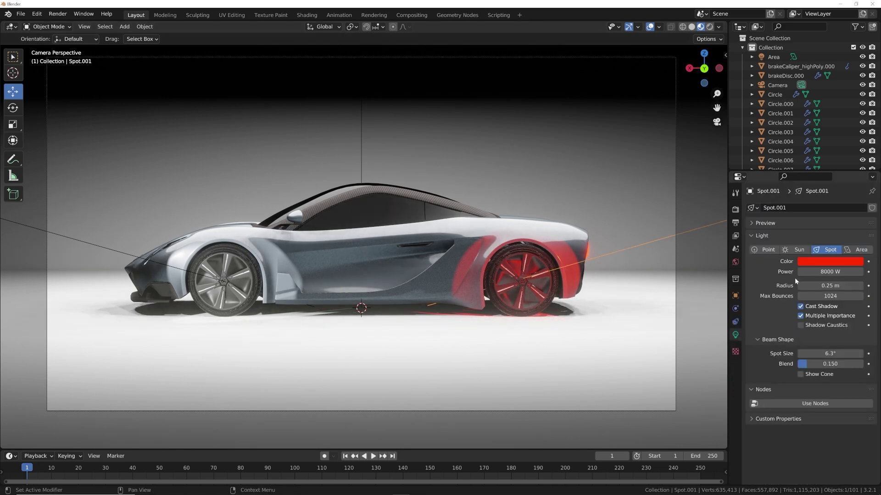
click(804, 262)
click(815, 172)
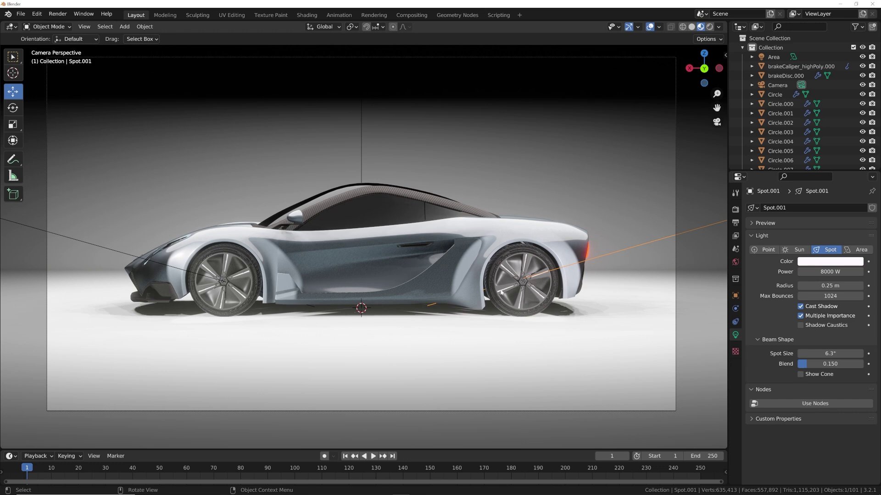
mouse_move(831, 353)
mouse_down()
mouse_move(808, 353)
mouse_move(843, 354)
mouse_up()
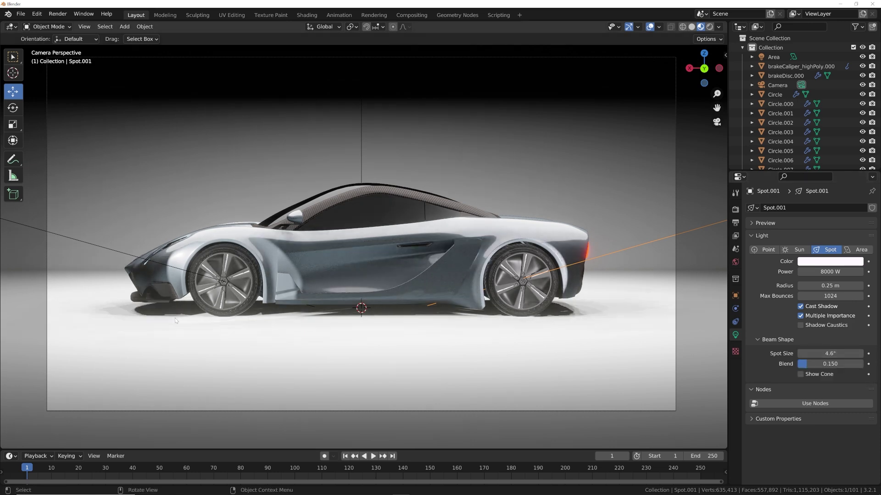
Give the other spot light a 0.25 m radius and 5.4° spot size, viewed rendered
click(217, 281)
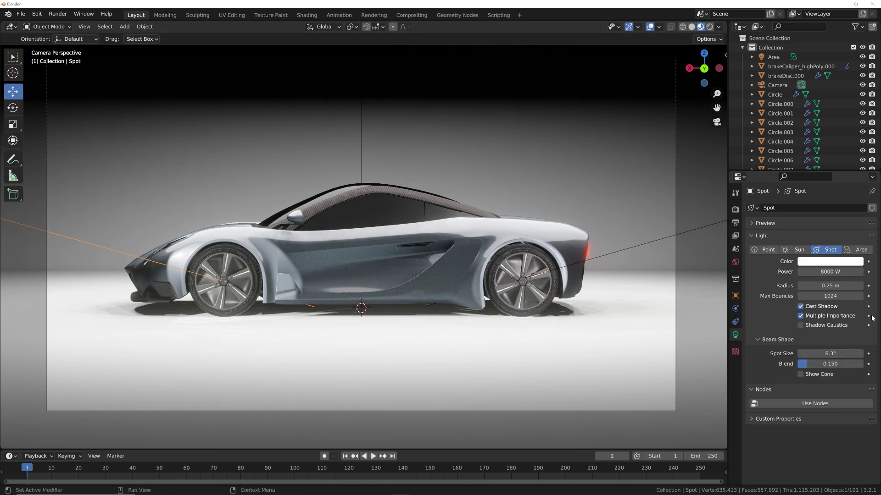
drag(828, 285, 841, 284)
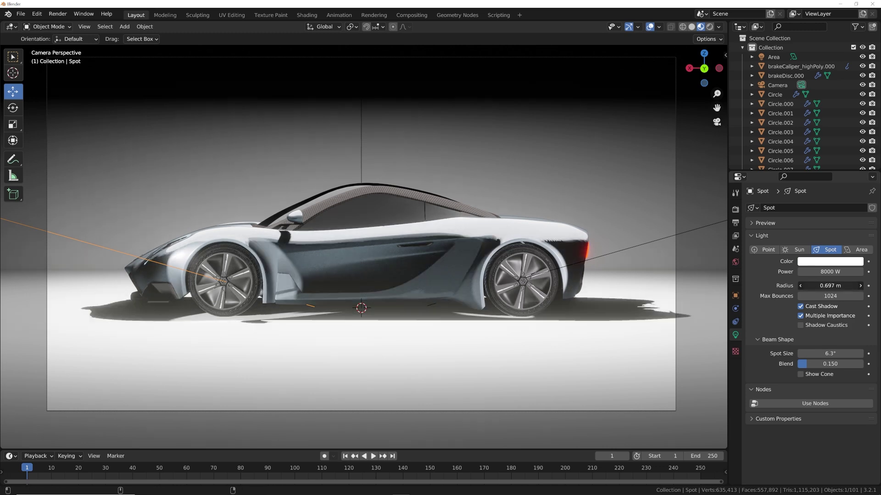
middle_drag(312, 183, 304, 364)
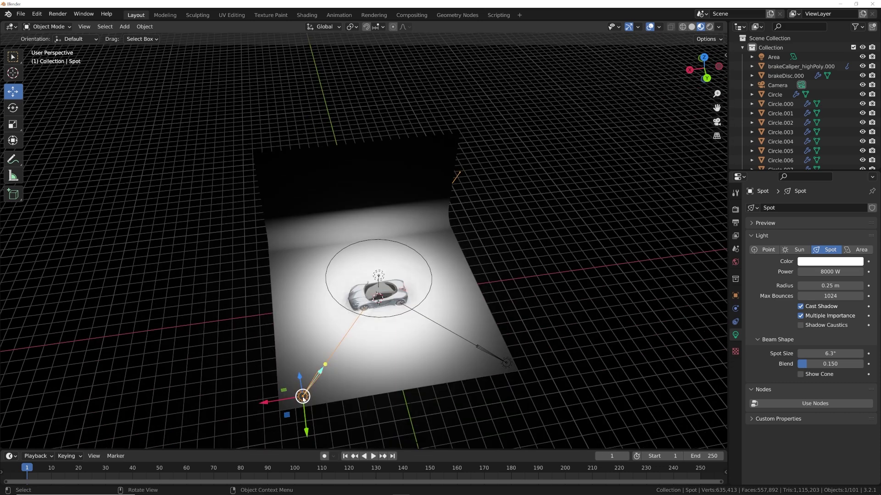
key(KP_0)
drag(830, 353, 736, 341)
key(Home)
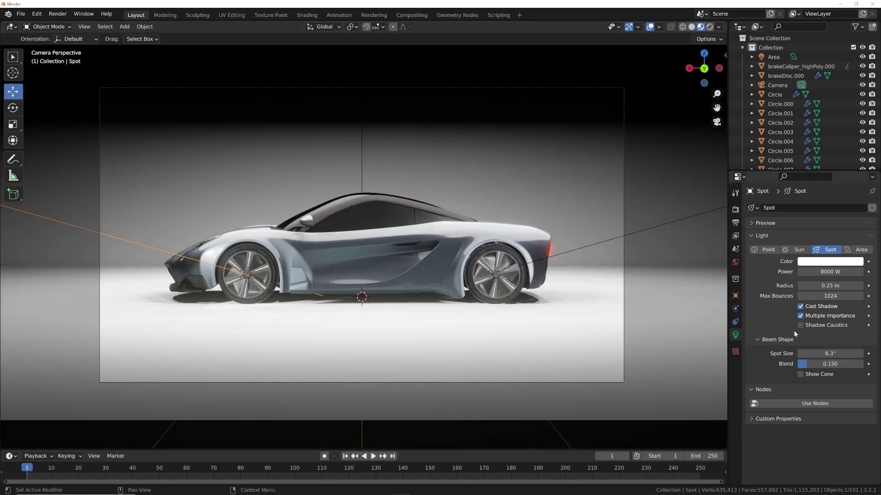
drag(831, 354, 852, 353)
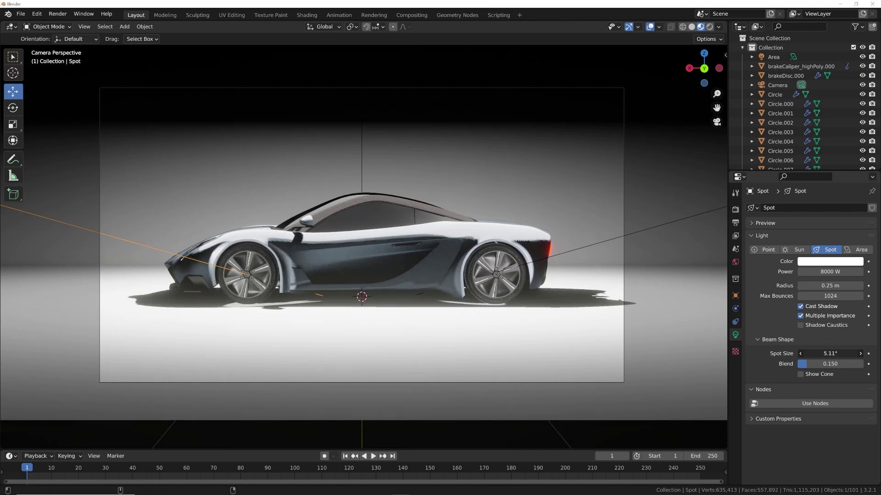
scroll(393, 258, up, 2)
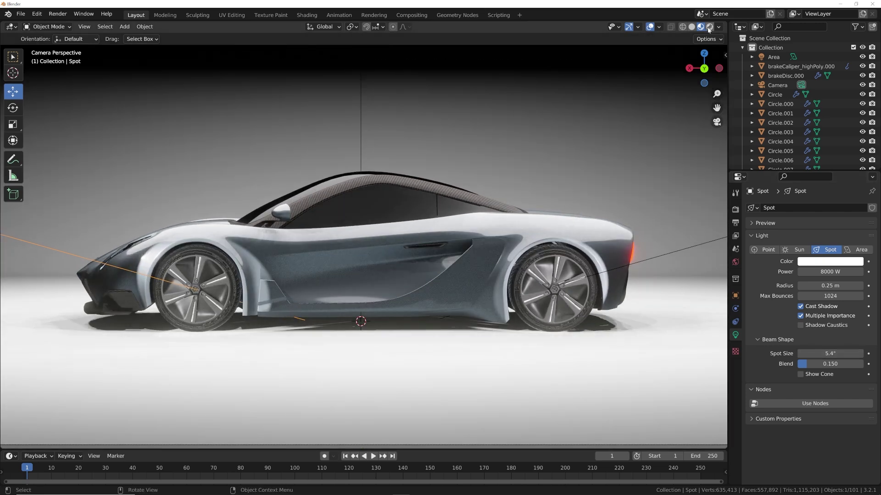
key(z)
key(8)
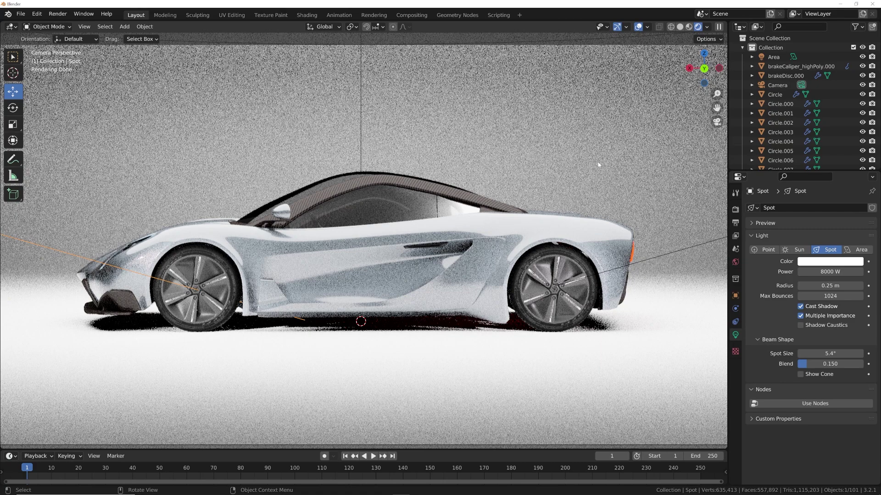
Lower the floor's base colour value to a mid grey of about 0.285
click(655, 357)
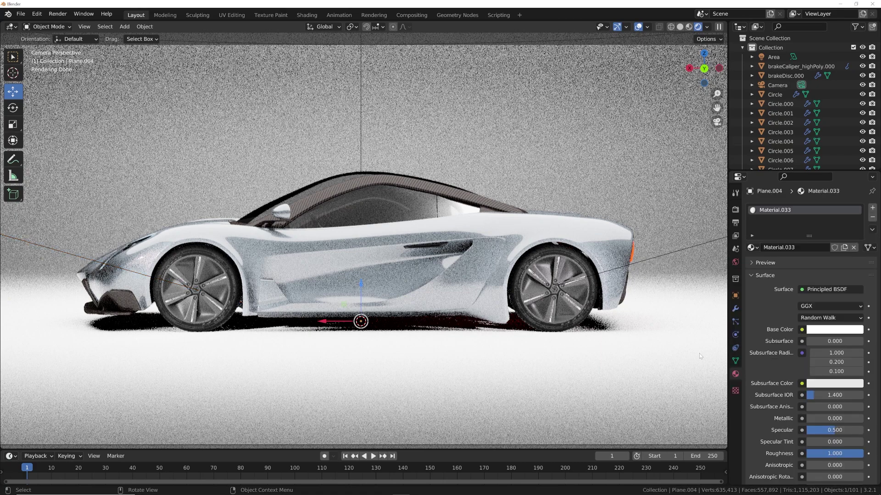
click(835, 329)
click(856, 232)
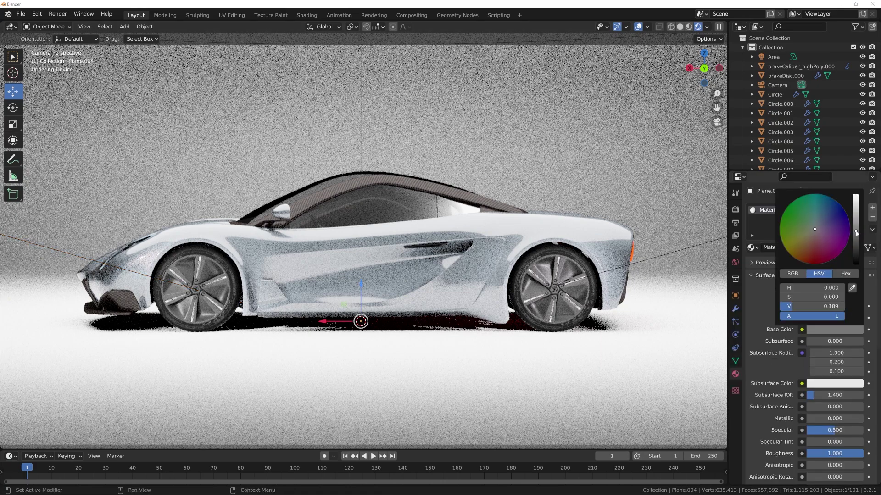
click(856, 226)
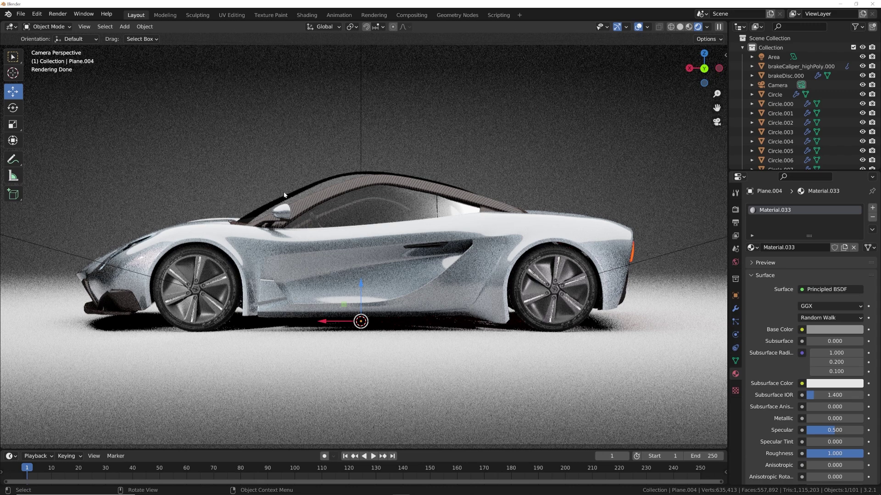
Duplicate the area light above the car in place and scale the copy down
click(680, 29)
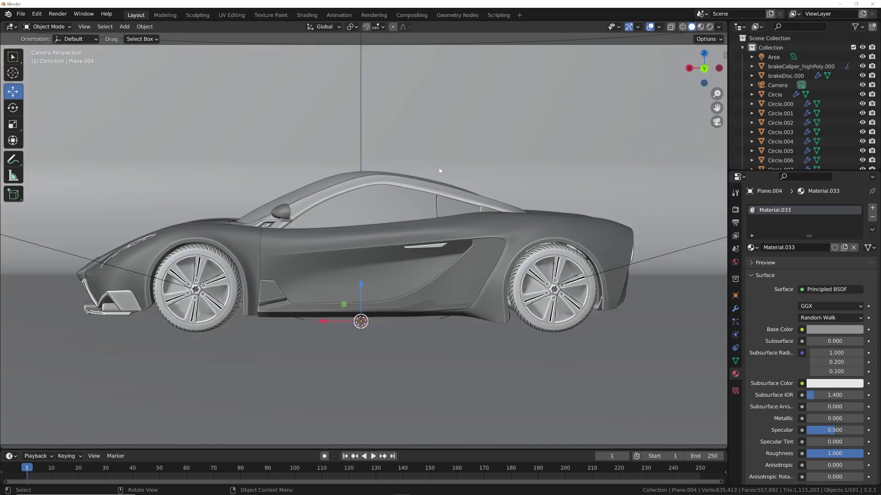
scroll(403, 179, down, 3)
middle_drag(445, 171, 618, 85)
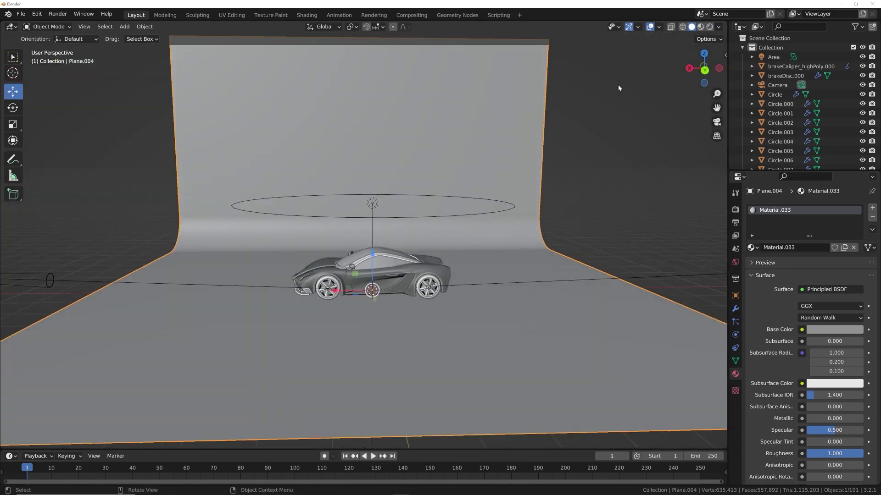
click(702, 28)
middle_drag(414, 195, 375, 235)
click(357, 270)
scroll(360, 270, up, 3)
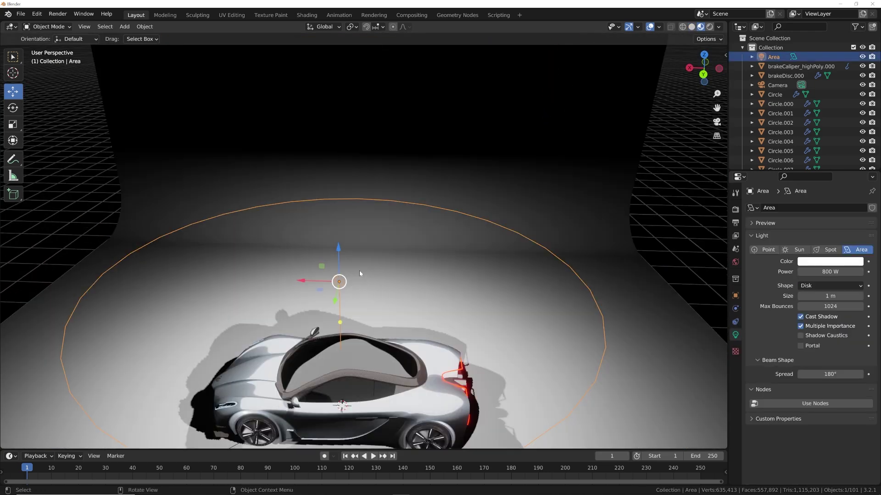
key(shift+d)
key(Escape)
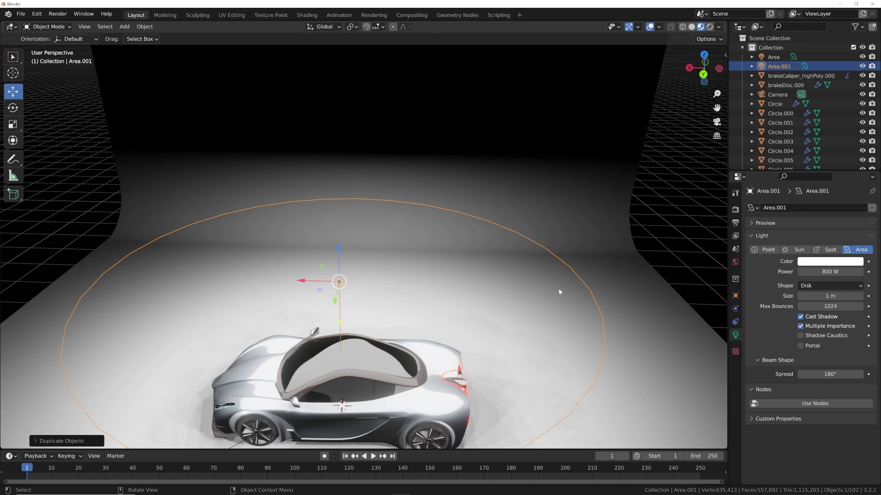
key(s)
click(394, 298)
Move the smaller light over the car and tilt it
middle_drag(393, 298, 419, 279)
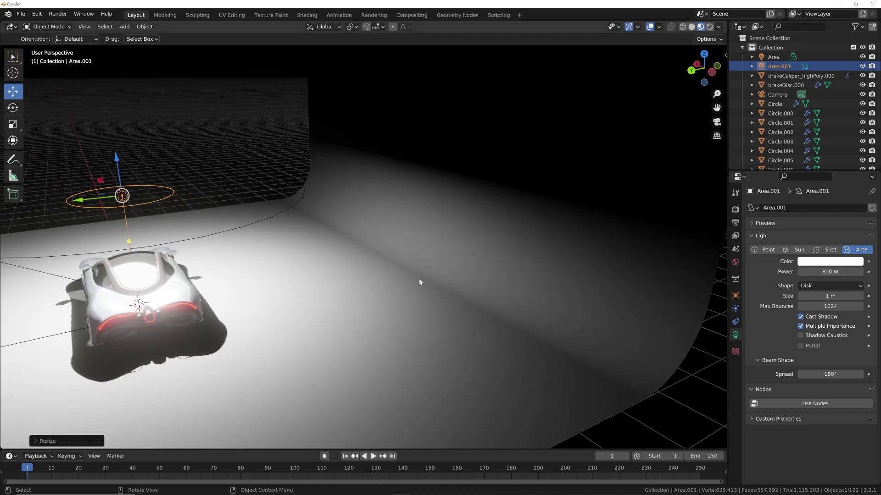
drag(122, 196, 206, 187)
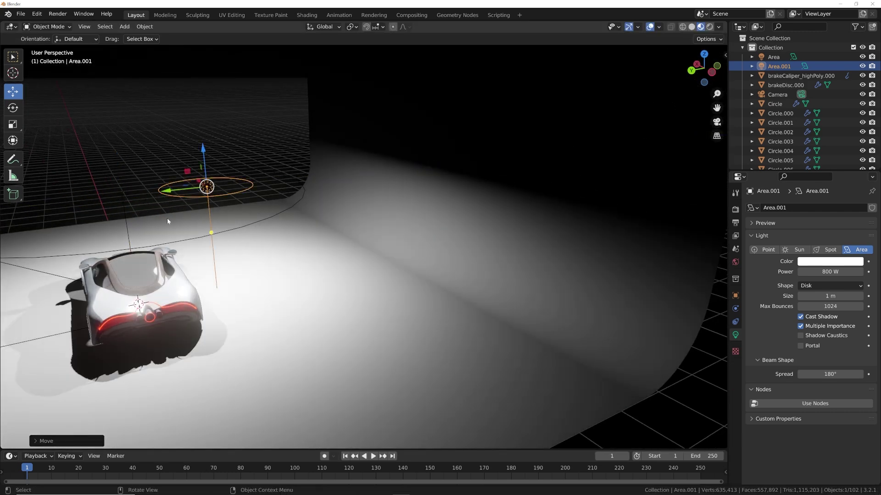
middle_drag(167, 220, 217, 275)
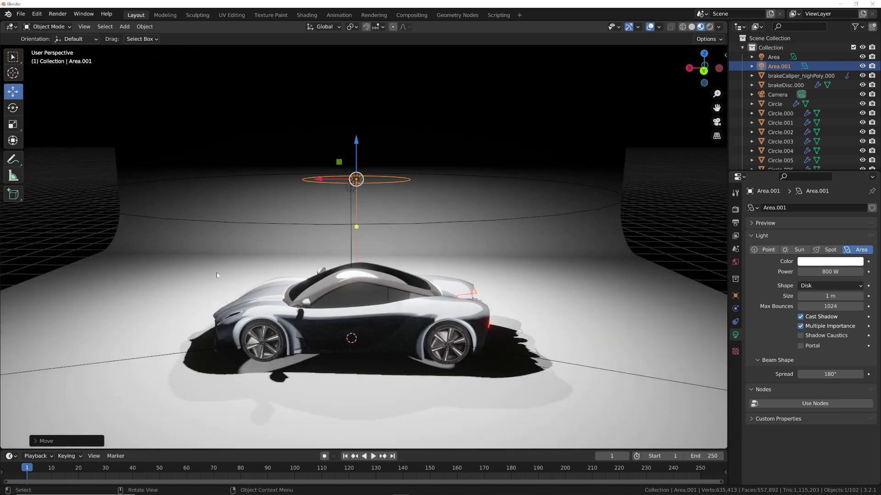
key(r)
key(r)
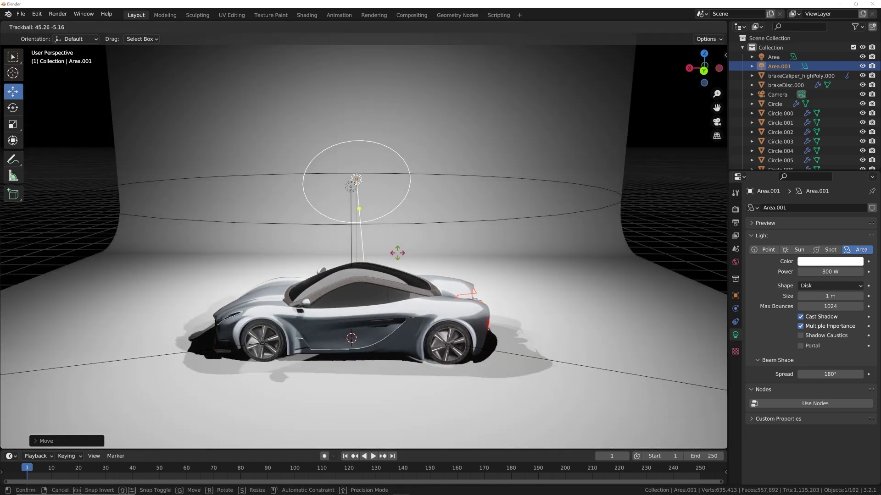
click(399, 267)
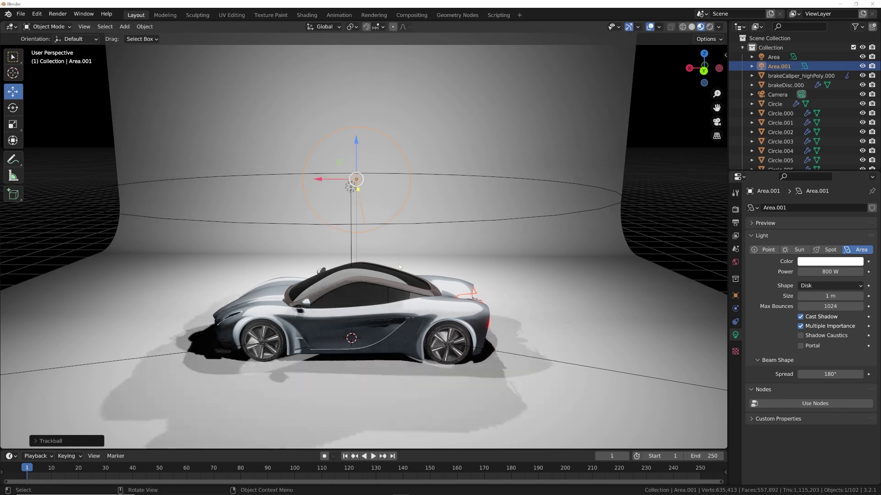
Set the new light's beam spread to 10° and preview it in rendered shading
drag(830, 375, 853, 374)
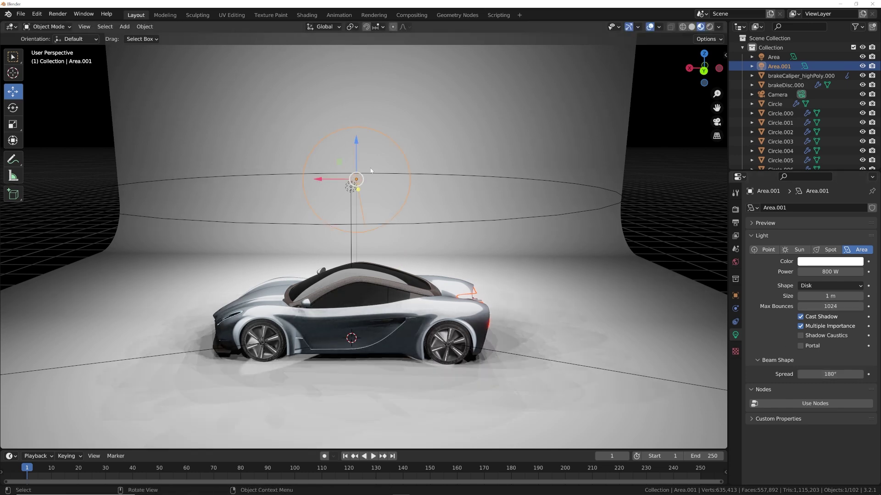
key(KP_0)
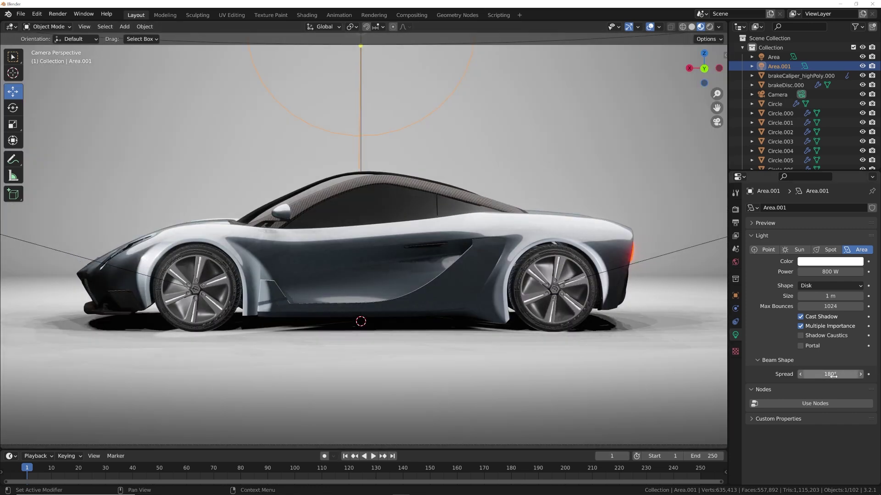
click(833, 375)
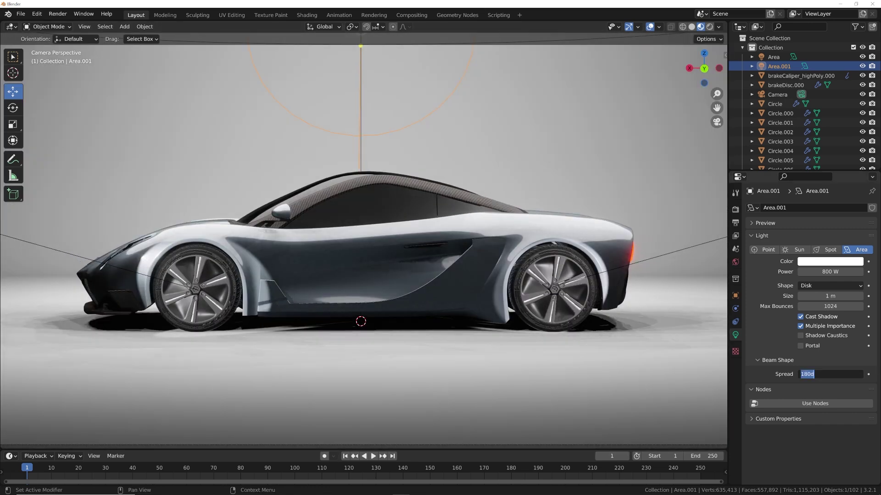
text(10)
key(Return)
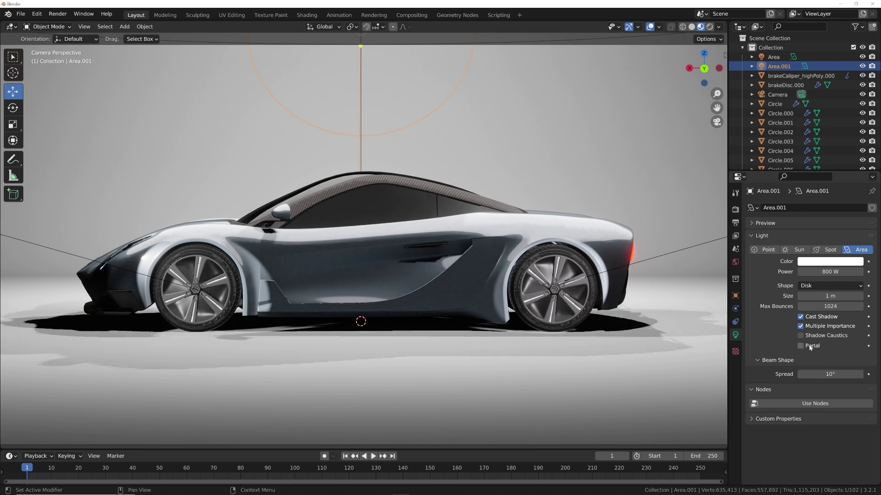
shift+middle_drag(599, 201, 599, 250)
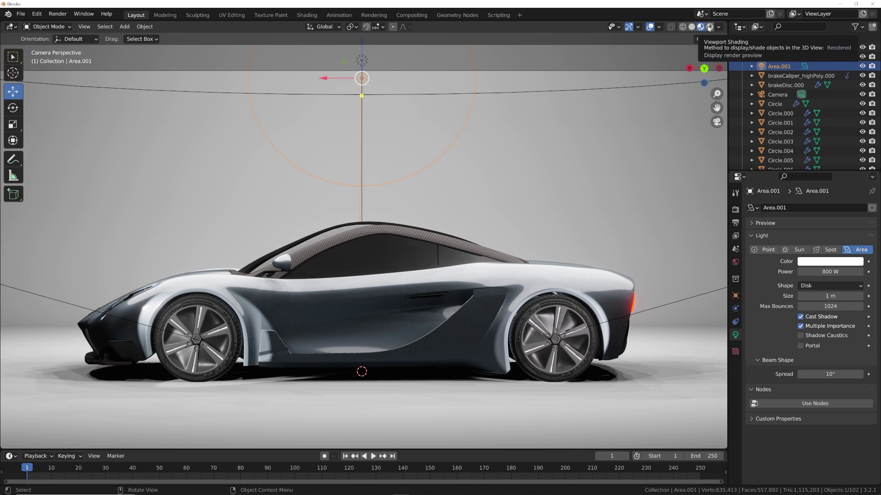
click(710, 27)
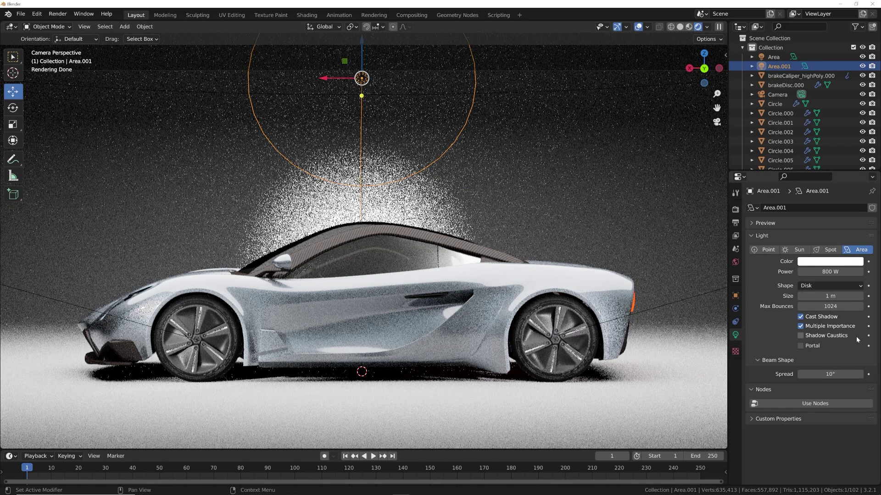
Widen the overhead light's beam, re-tilt it, and hide the viewport overlays
drag(828, 374, 874, 374)
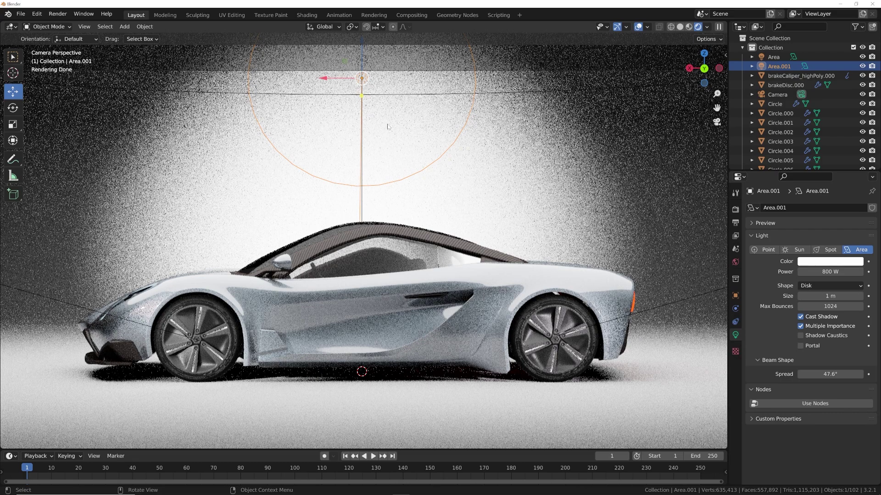
key(r)
key(r)
click(375, 142)
key(shift+alt+z)
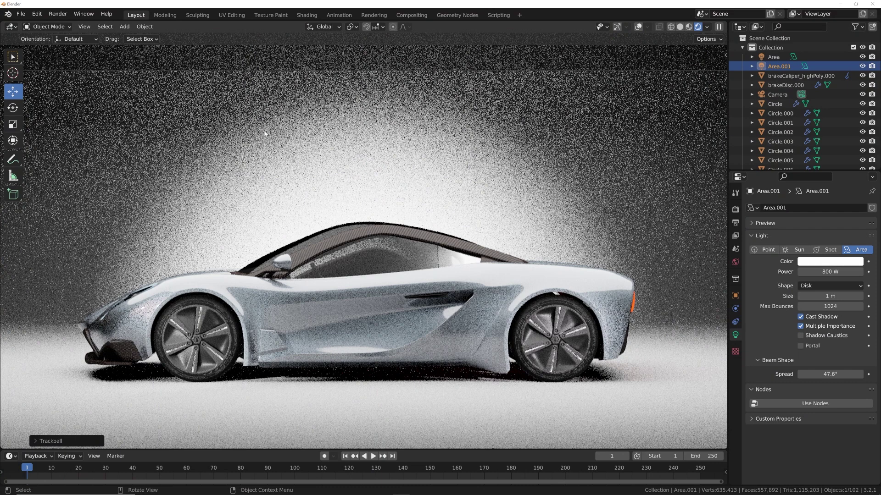
Set the overhead light to a 60° beam spread and 400 W power
click(841, 376)
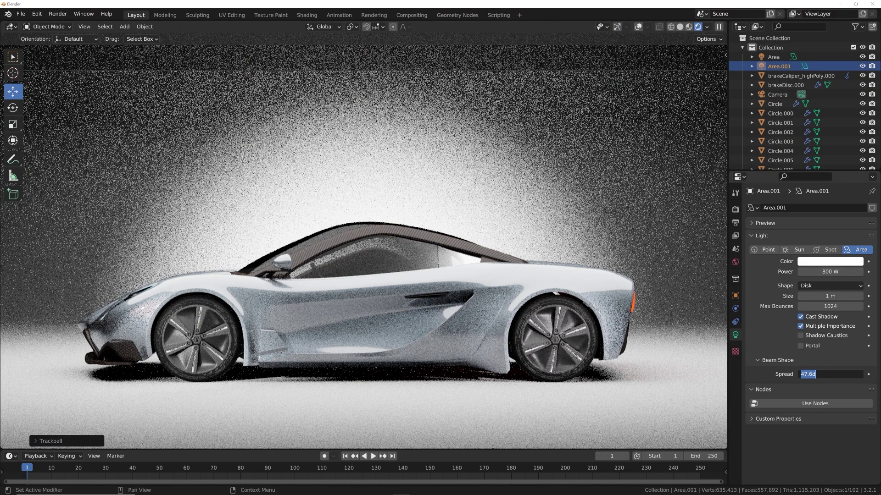
text(60)
key(Return)
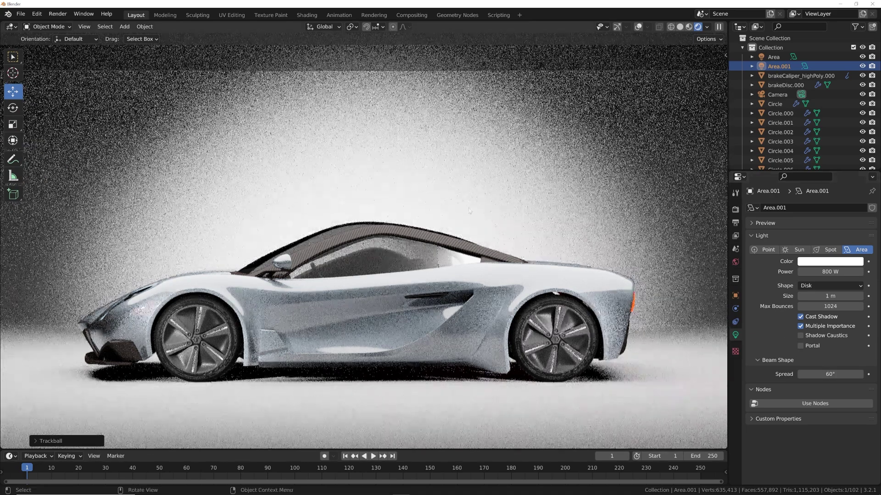
click(831, 272)
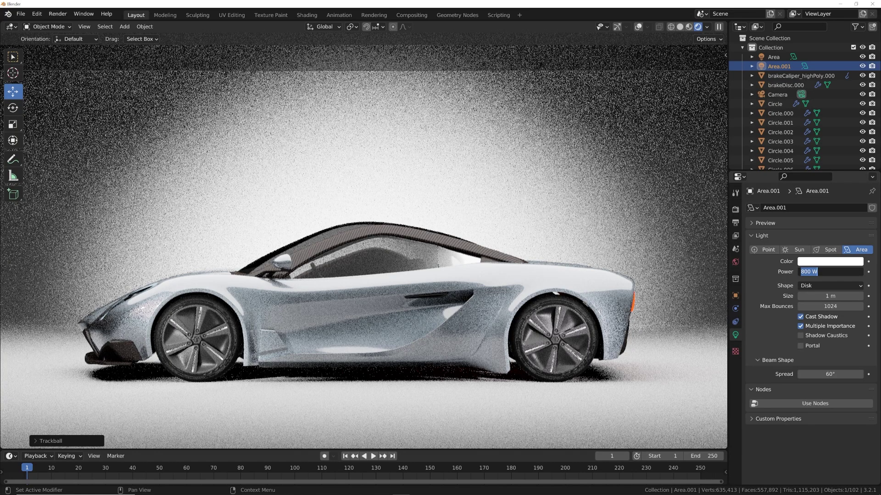
text(400)
key(Return)
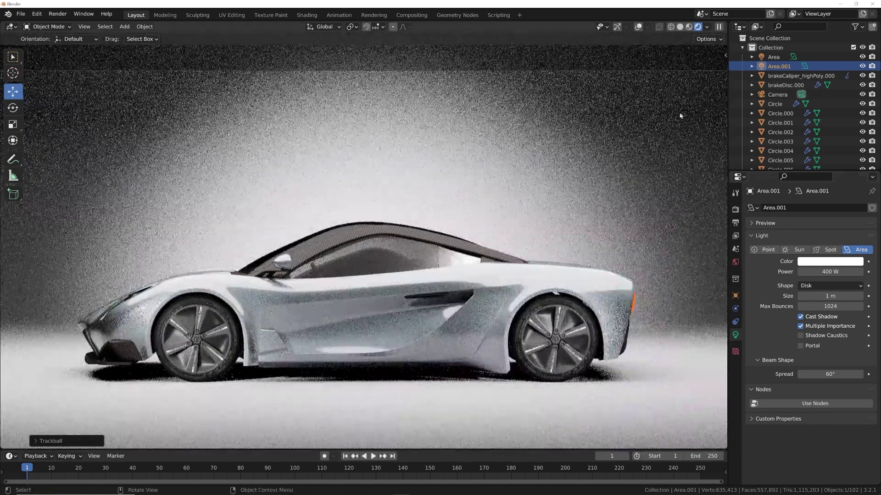
click(679, 26)
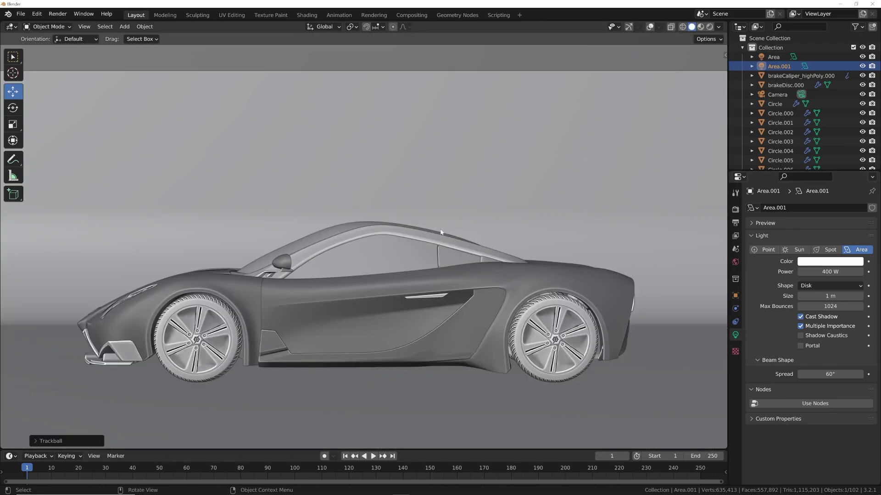
Render the final still image and zoom around the result
click(57, 14)
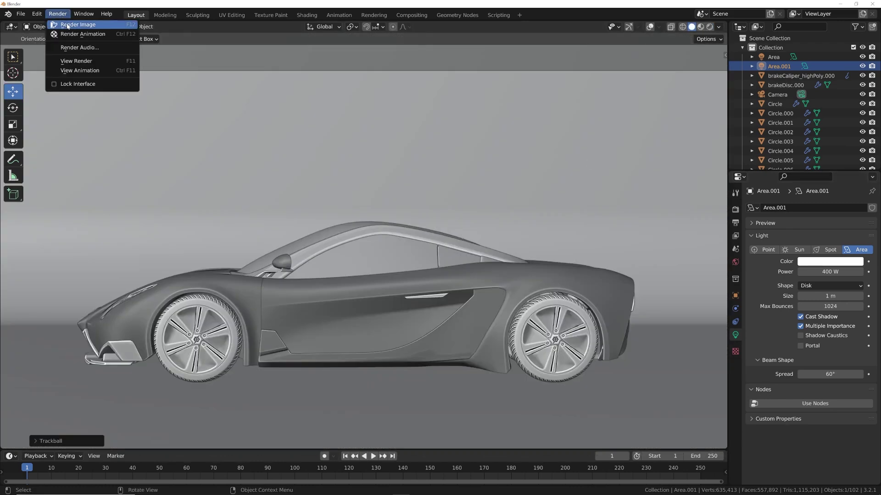
click(67, 24)
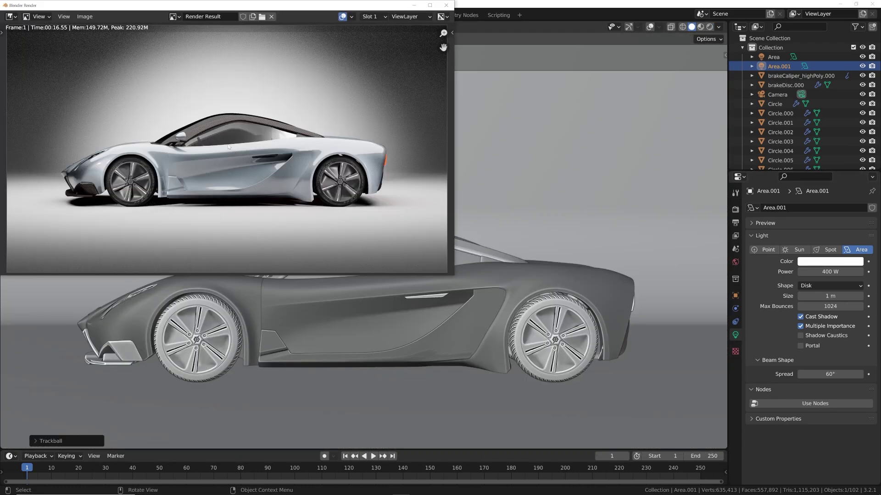
scroll(229, 146, down, 2)
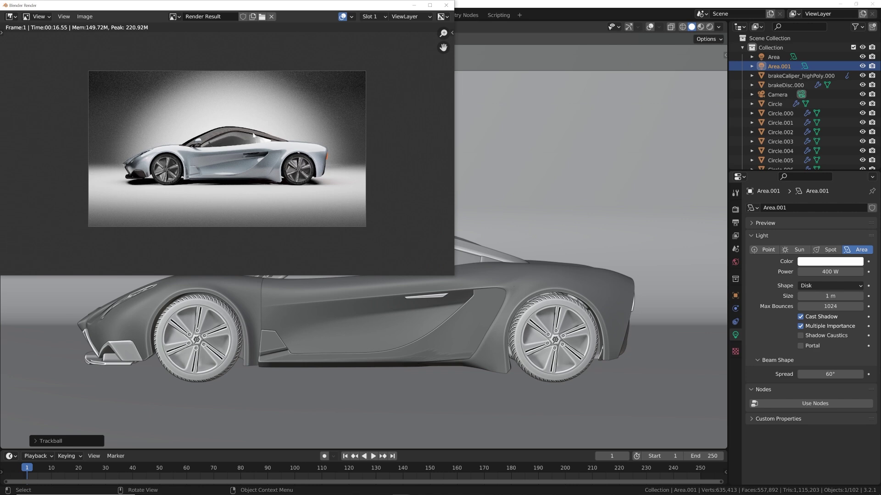
scroll(254, 136, up, 2)
scroll(253, 136, down, 1)
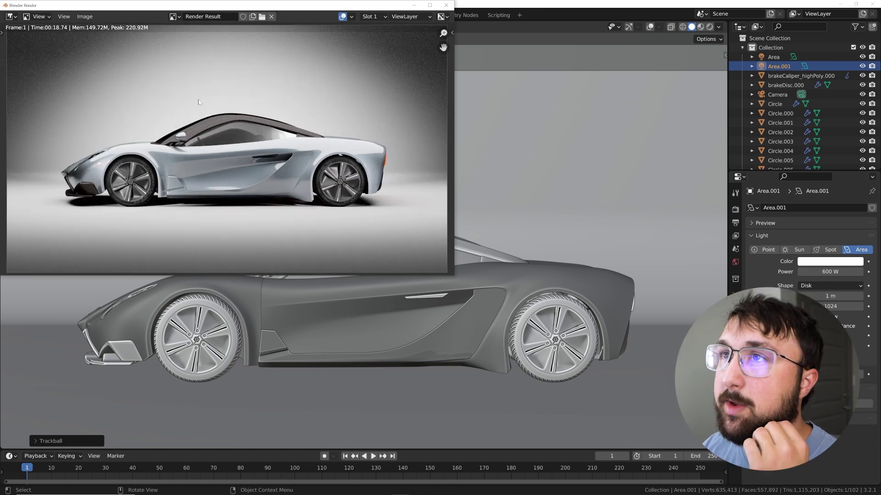
scroll(320, 136, down, 2)
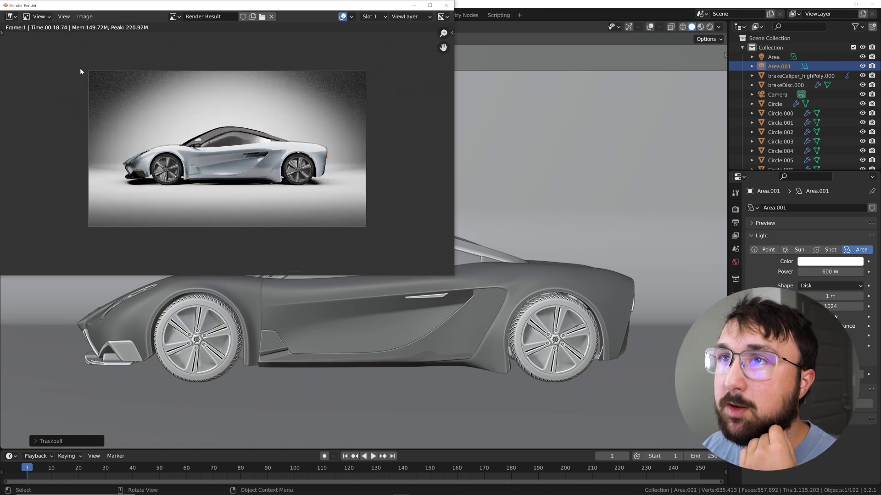
scroll(147, 104, up, 2)
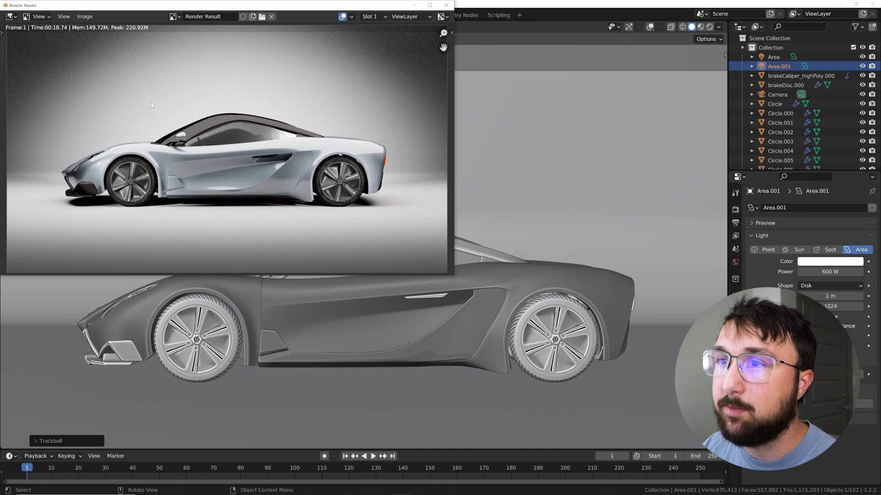
scroll(154, 107, down, 2)
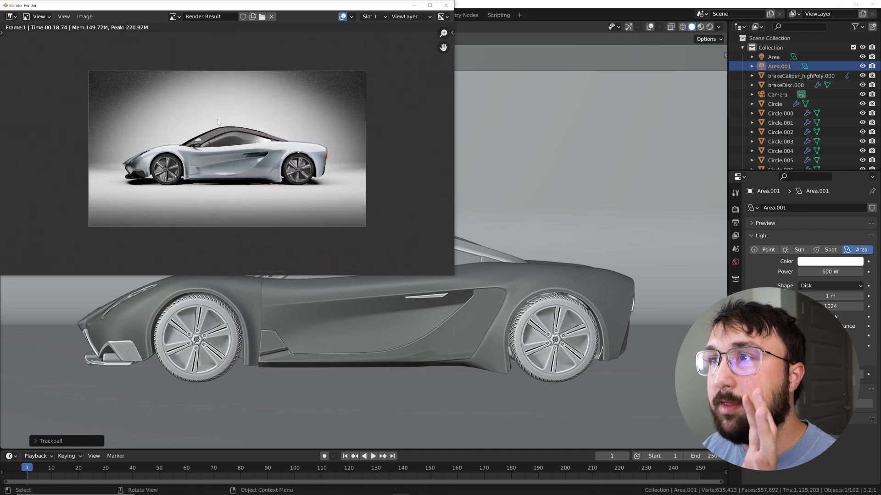
scroll(244, 130, up, 1)
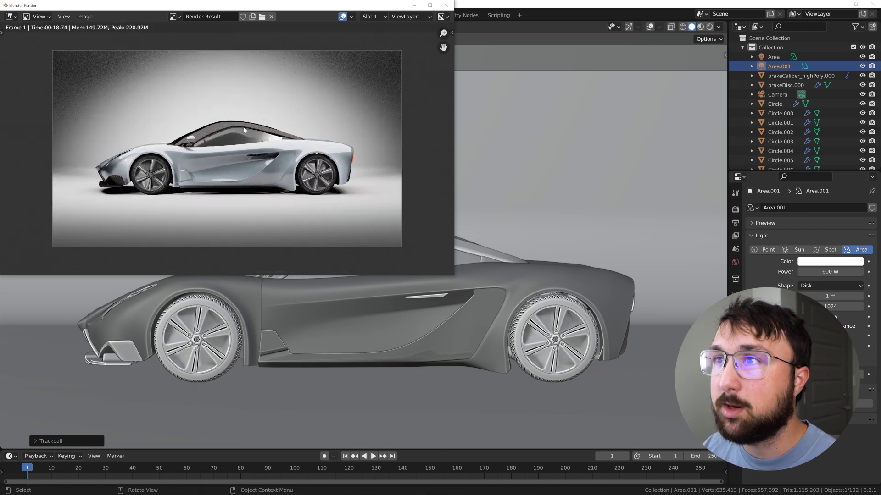